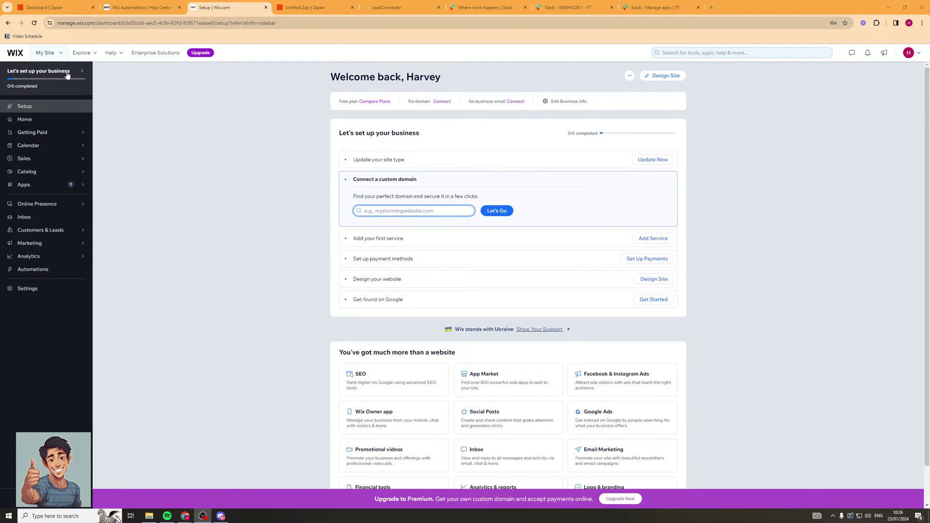
Go to the site's Automations page and start a new automation.
{"action": "left_click", "coordinate": [40, 275]}
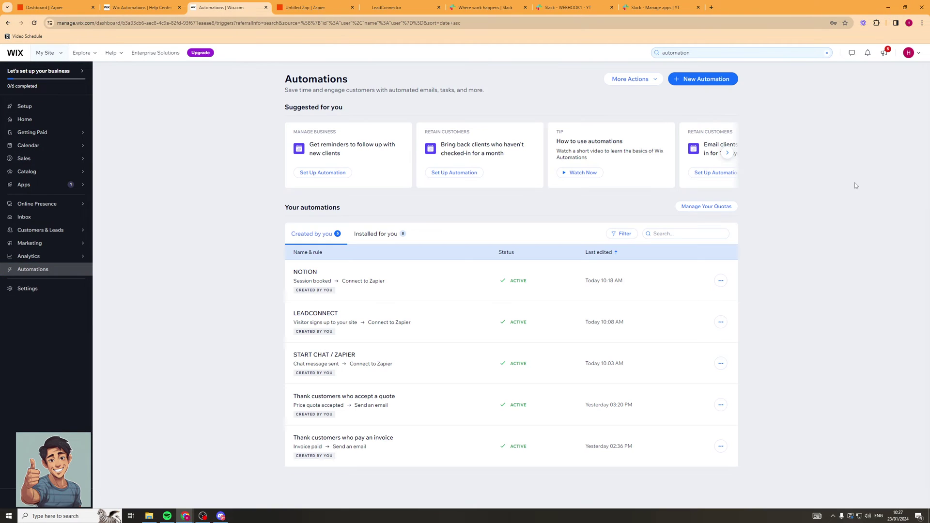
{"action": "left_click", "coordinate": [693, 77]}
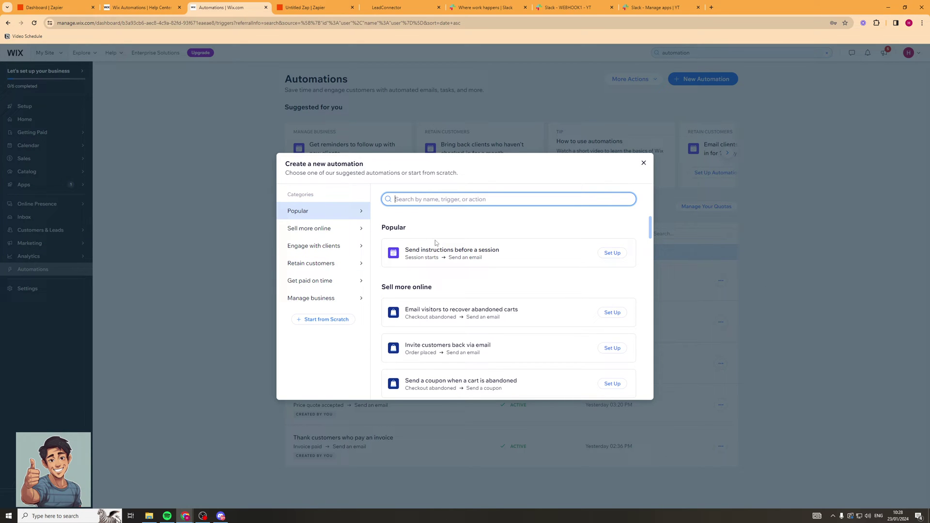
Start from scratch with the Site Members trigger 'Visitor signs up to your site'.
{"action": "left_click", "coordinate": [322, 324]}
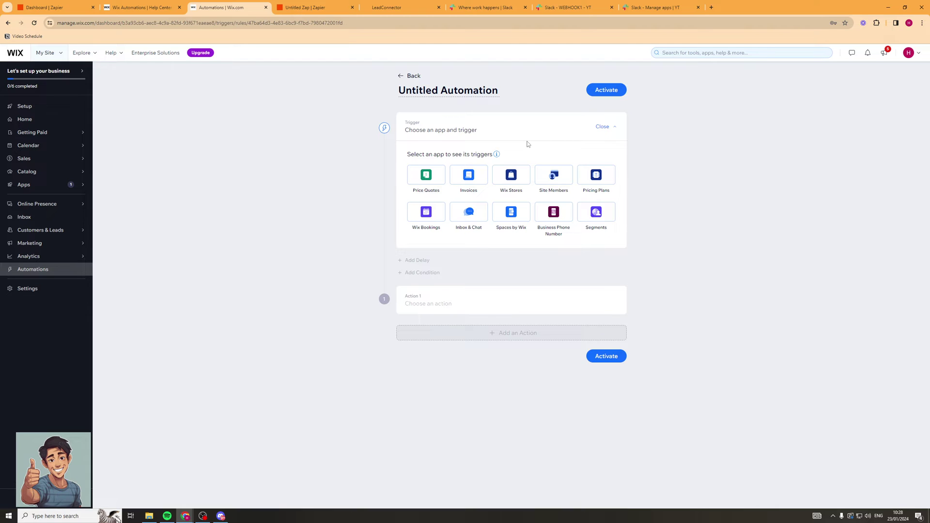
{"action": "left_click", "coordinate": [558, 175]}
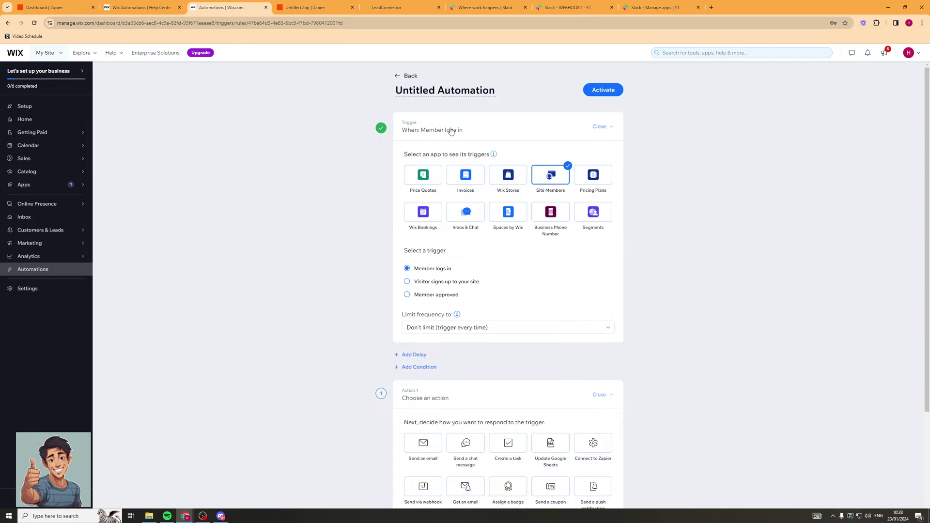
{"action": "scroll", "coordinate": [678, 232], "scroll_direction": "down", "scroll_amount": 1}
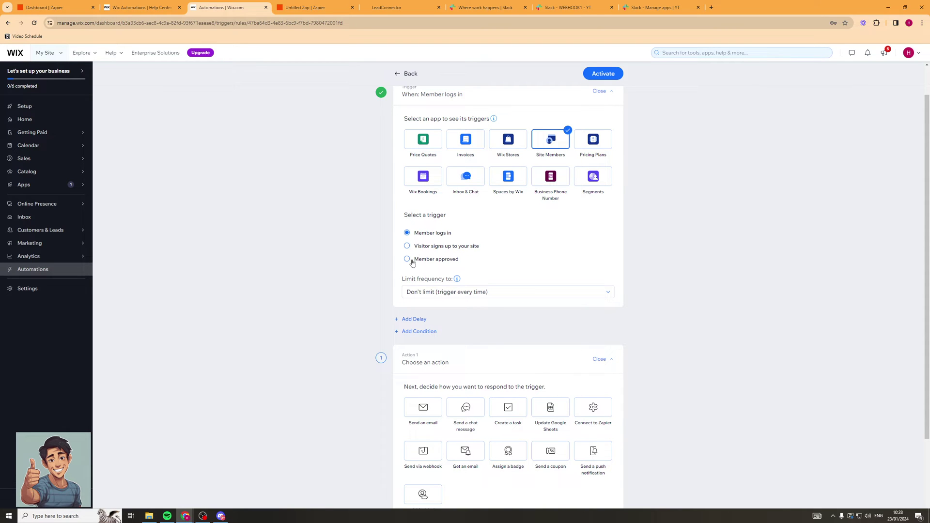
{"action": "left_click", "coordinate": [406, 245]}
{"action": "scroll", "coordinate": [444, 247], "scroll_direction": "down", "scroll_amount": 2}
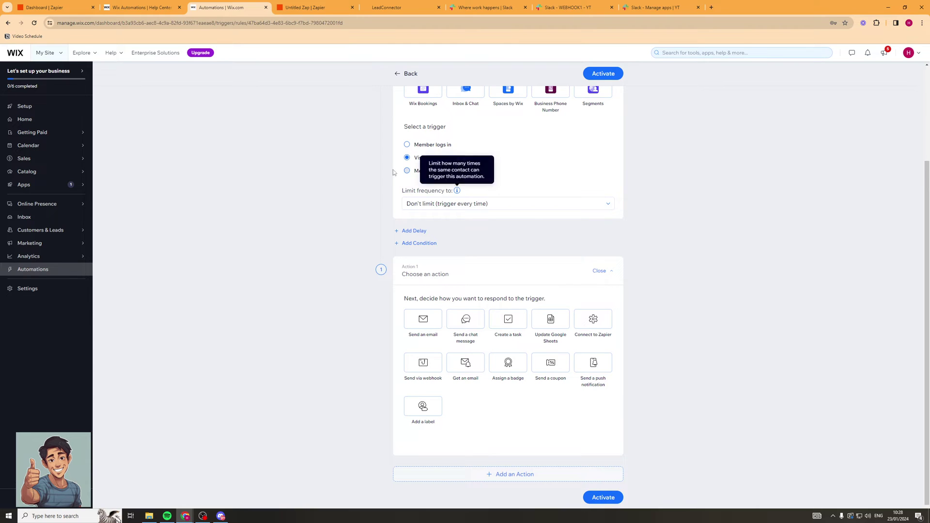
Limit the trigger to Once per contact and set the action to Connect to Zapier.
{"action": "left_click", "coordinate": [512, 210]}
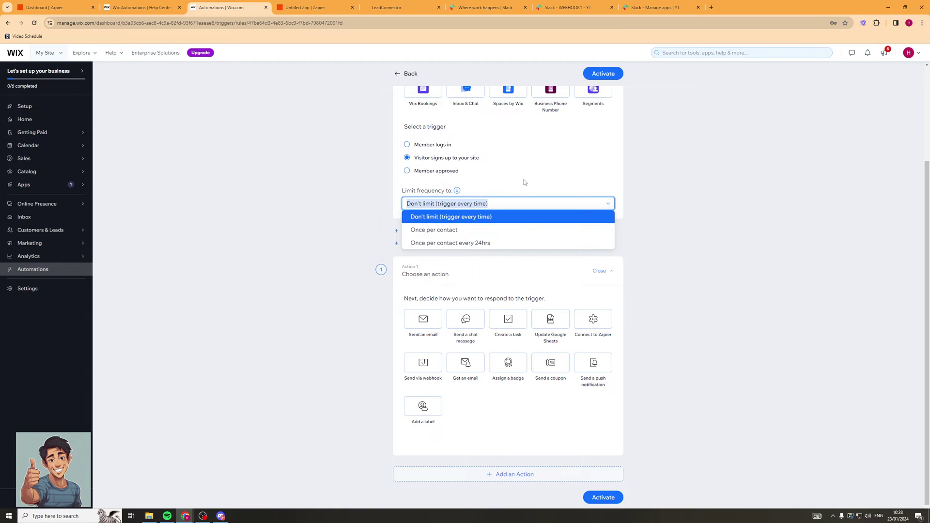
{"action": "left_click", "coordinate": [497, 204]}
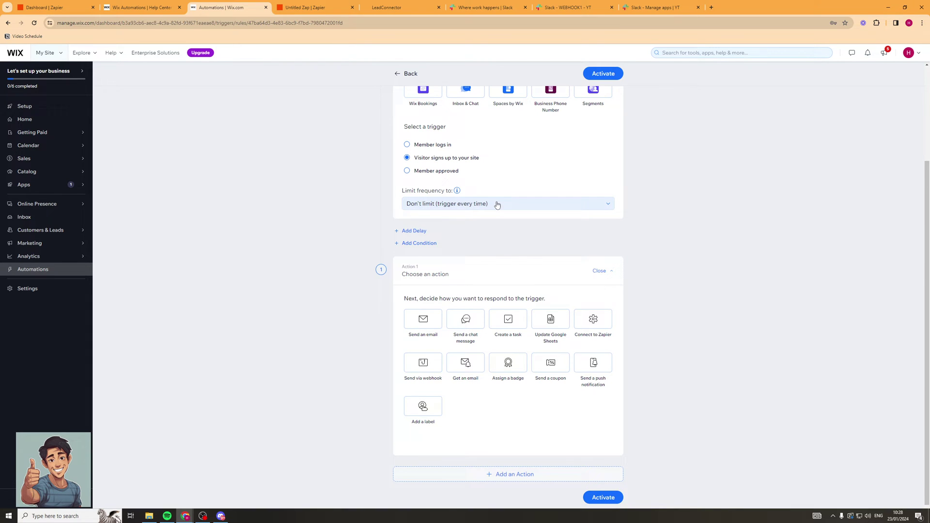
{"action": "left_click", "coordinate": [498, 204]}
{"action": "left_click", "coordinate": [444, 231]}
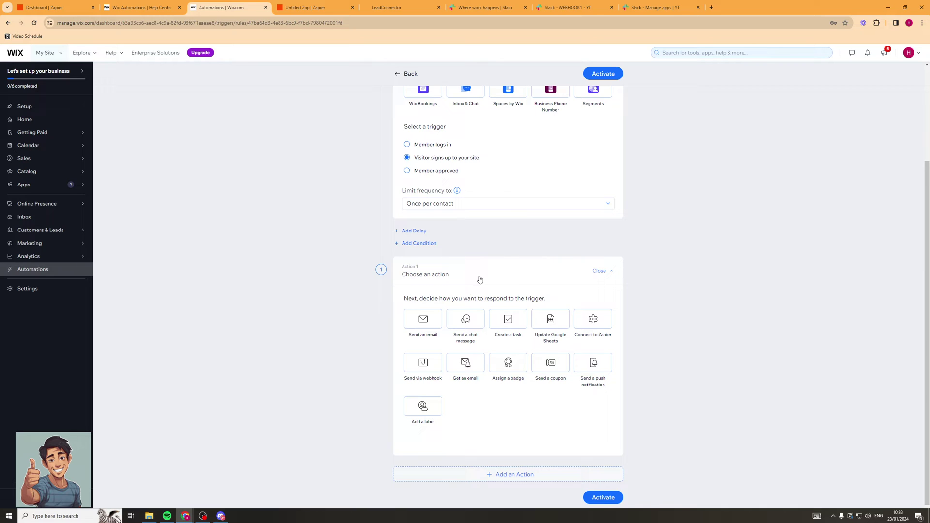
{"action": "scroll", "coordinate": [479, 276], "scroll_direction": "down", "scroll_amount": 1}
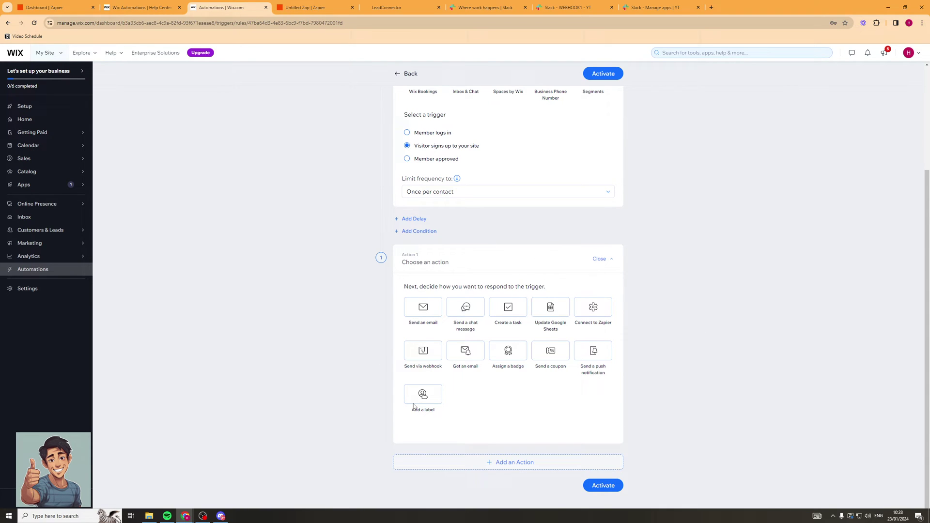
{"action": "left_click", "coordinate": [596, 307]}
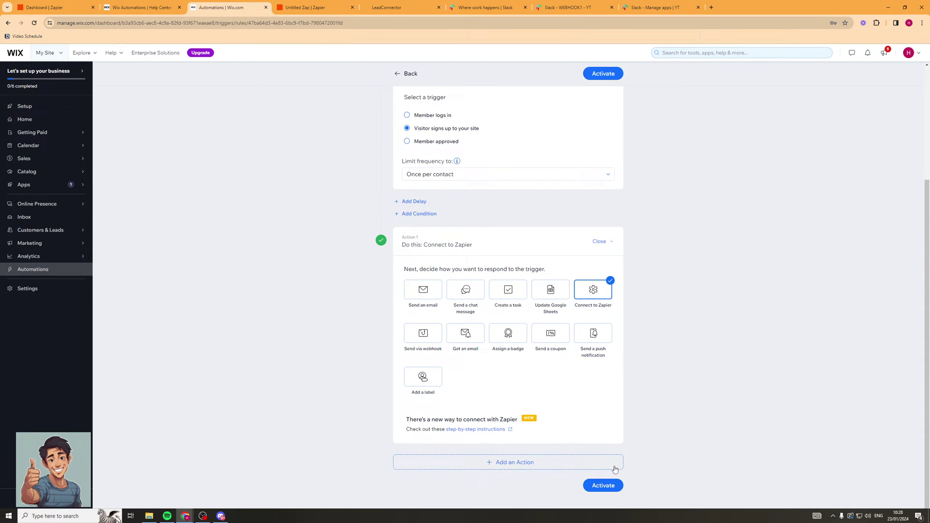
Save the automation as MONDAY.COM and activate it despite the Zapier setup warning.
{"action": "left_click", "coordinate": [611, 486]}
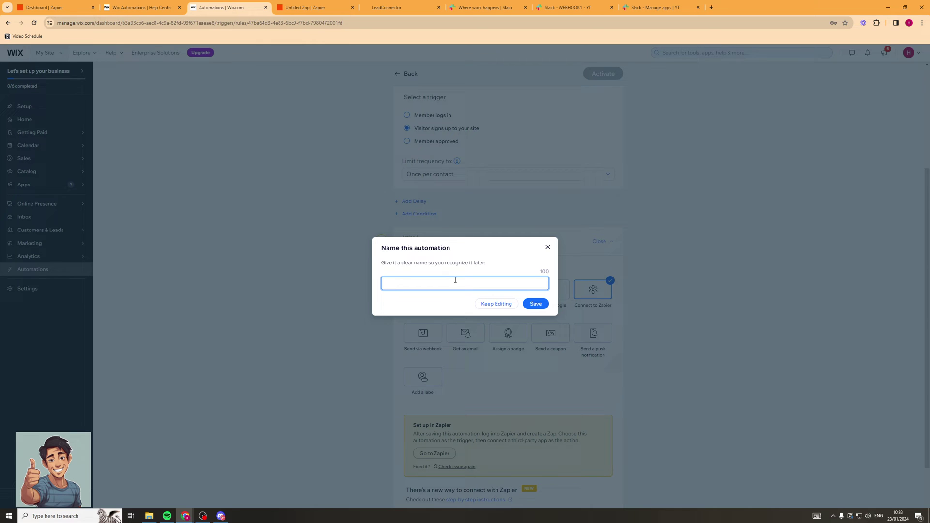
{"action": "type", "text": "MONDAY.COM"}
{"action": "left_click", "coordinate": [536, 304]}
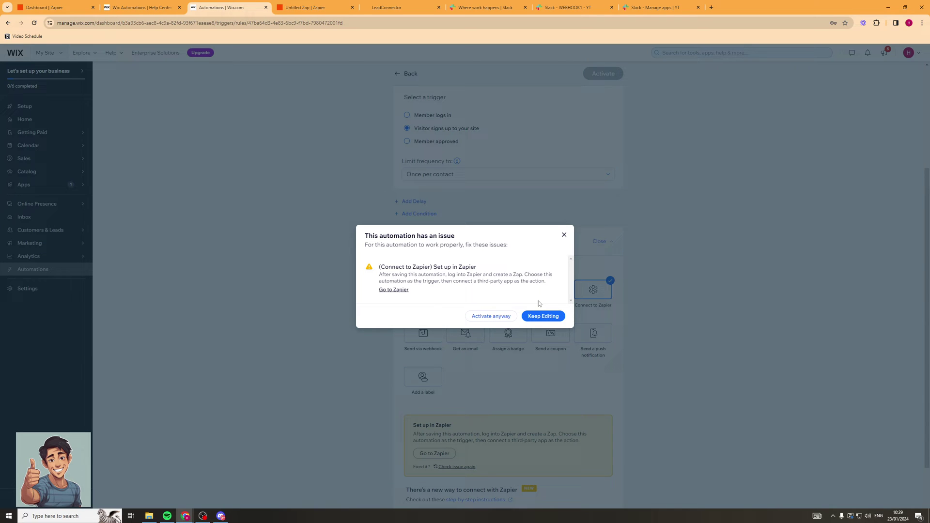
{"action": "left_click", "coordinate": [490, 316]}
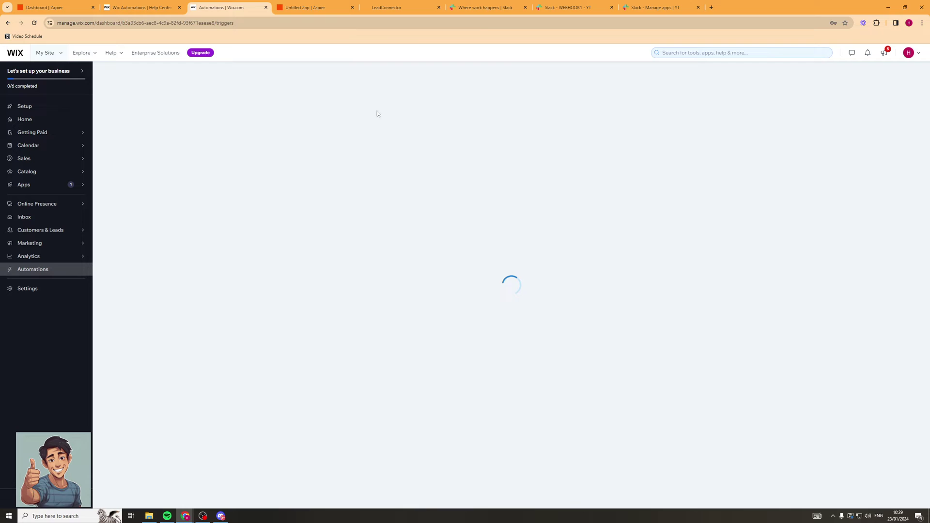
Switch to Zapier and create a new Zap.
{"action": "key", "text": "ctrl+Tab"}
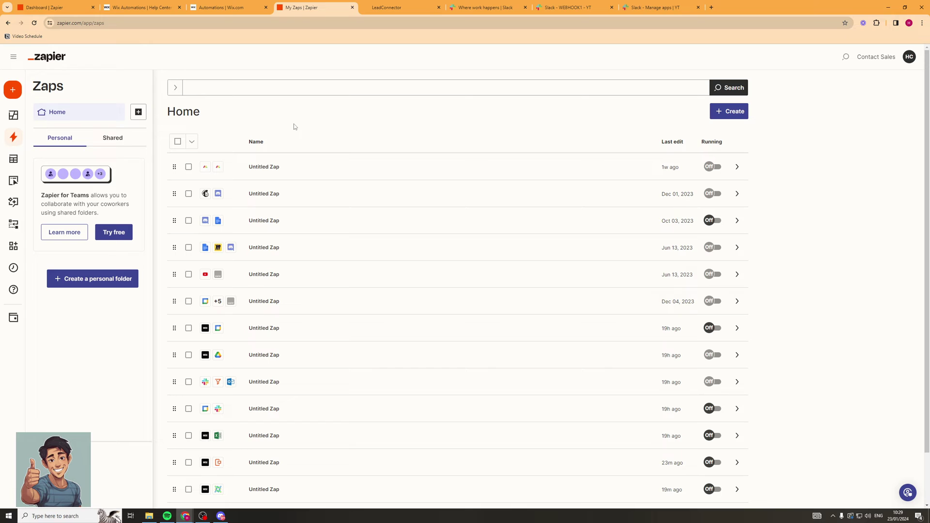
{"action": "mouse_move", "coordinate": [17, 95]}
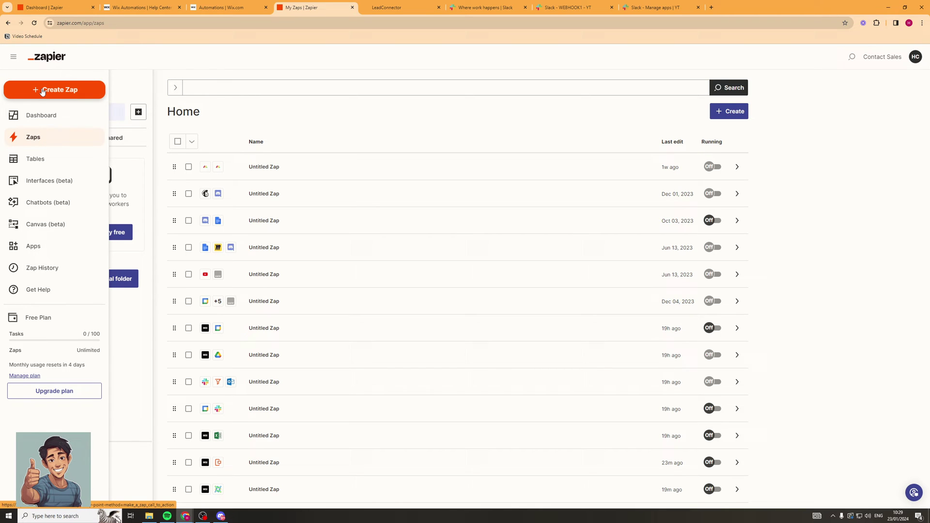
{"action": "left_click", "coordinate": [43, 92]}
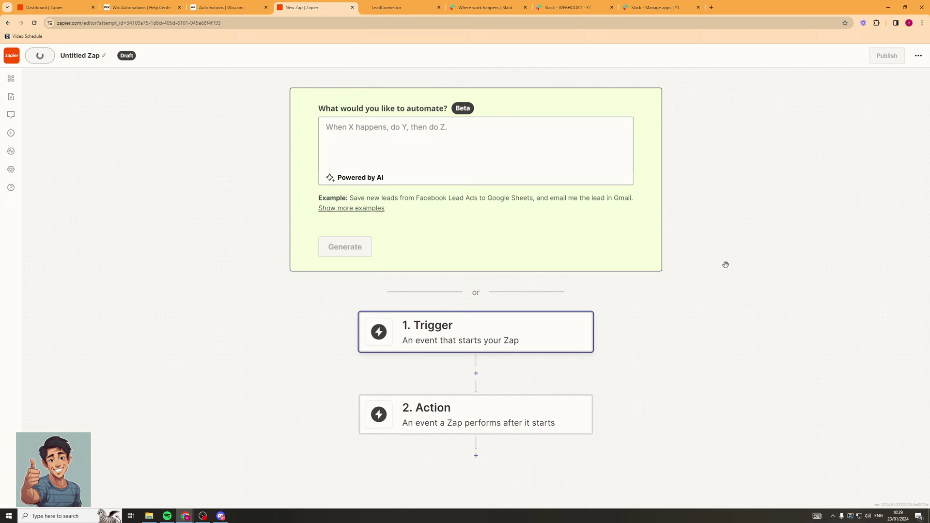
Set Wix as the trigger app and list its trigger events.
{"action": "scroll", "coordinate": [775, 203], "scroll_direction": "down", "scroll_amount": 2}
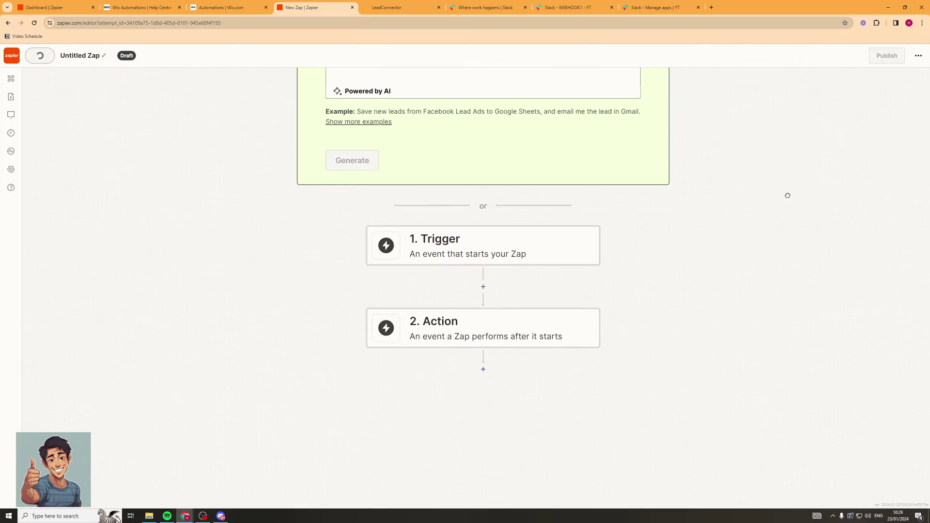
{"action": "left_click", "coordinate": [442, 245]}
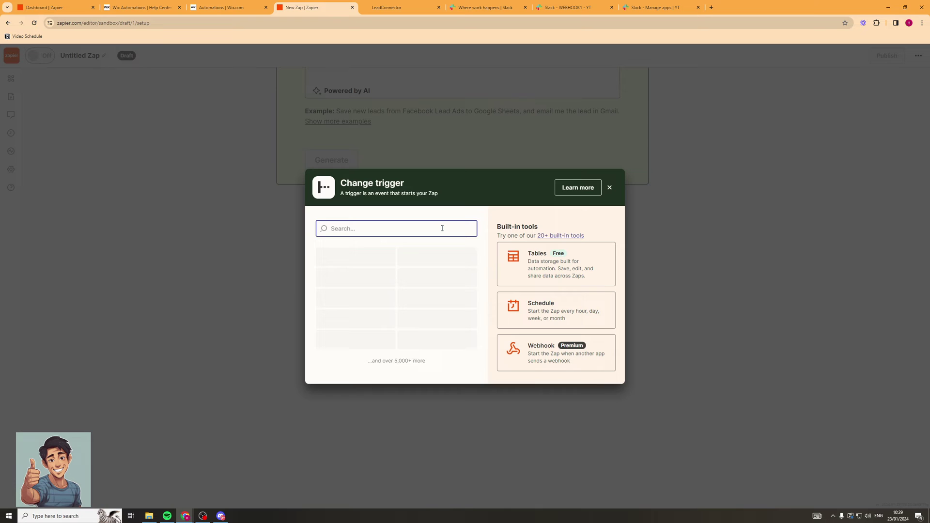
{"action": "type", "text": "wix"}
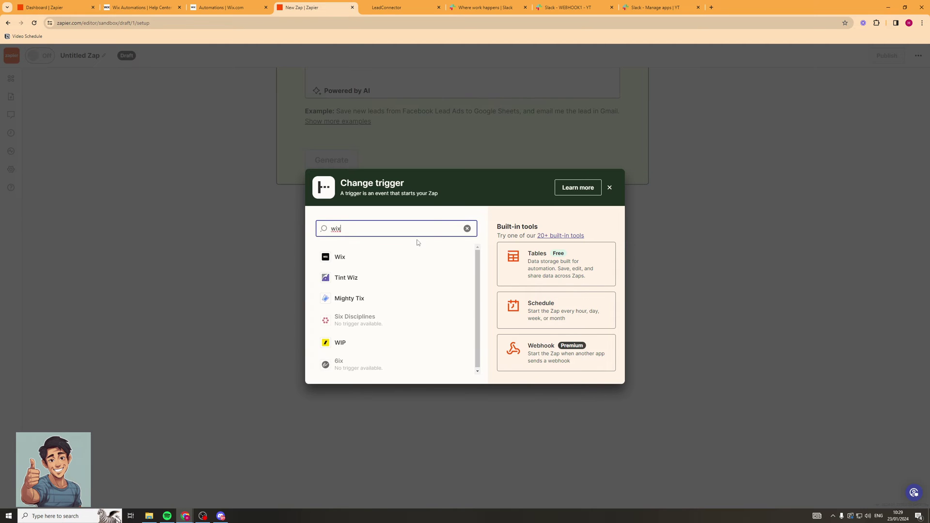
{"action": "left_click", "coordinate": [342, 255]}
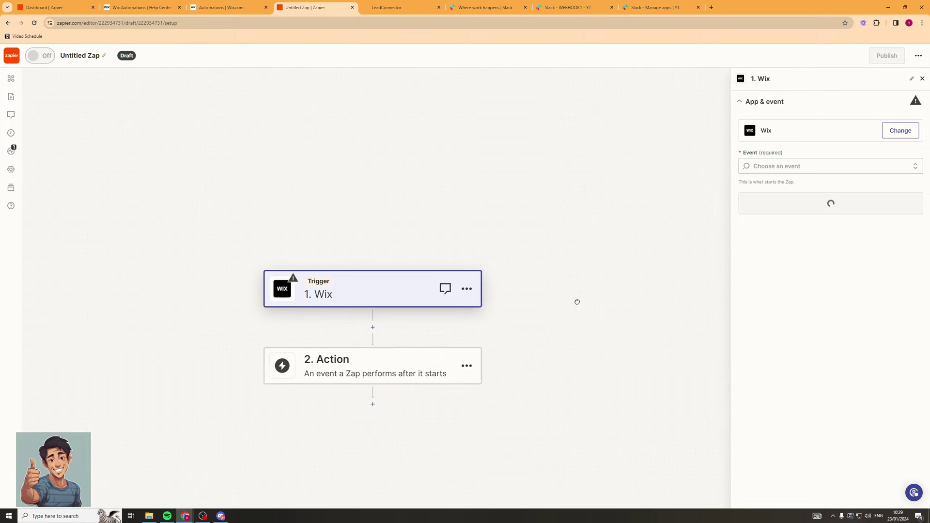
{"action": "left_click", "coordinate": [795, 166]}
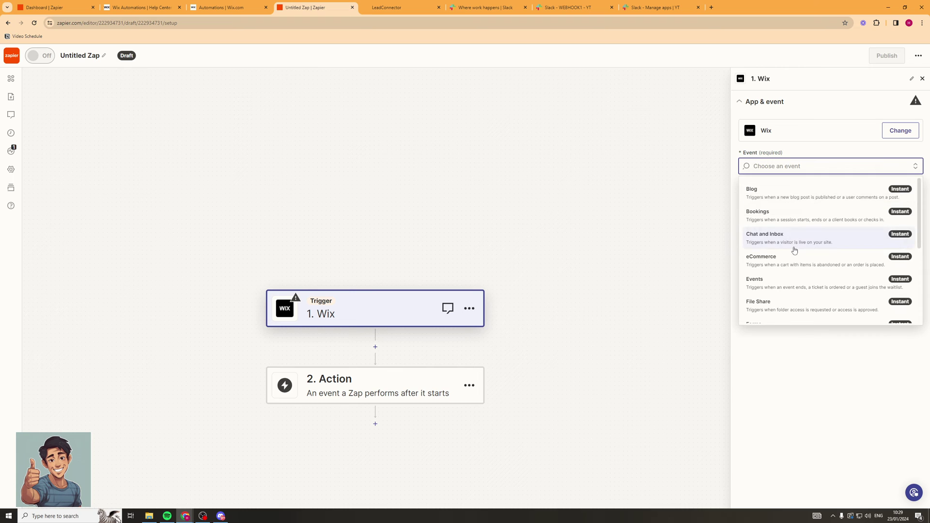
{"action": "scroll", "coordinate": [794, 250], "scroll_direction": "down", "scroll_amount": 3}
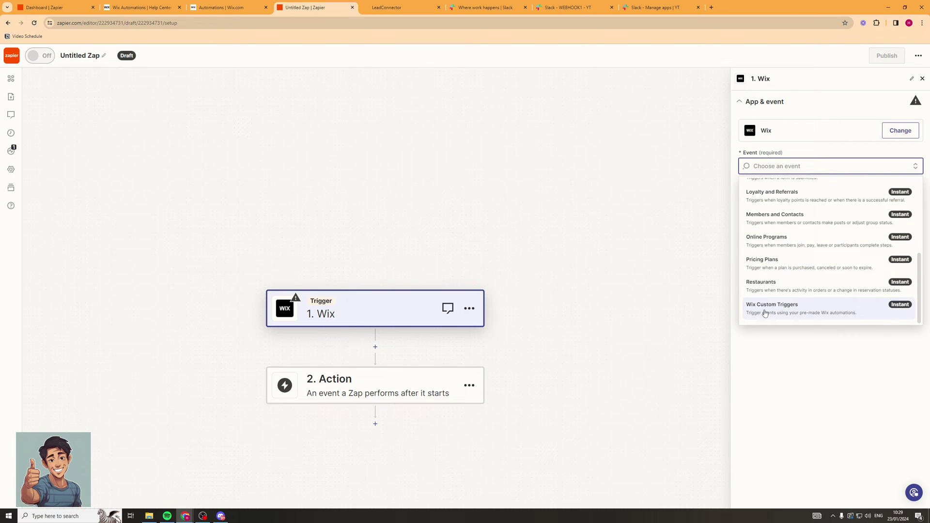
Use Wix Custom Triggers on the Wix My Site account with the MONDAY.COM automation rule.
{"action": "left_click", "coordinate": [824, 312]}
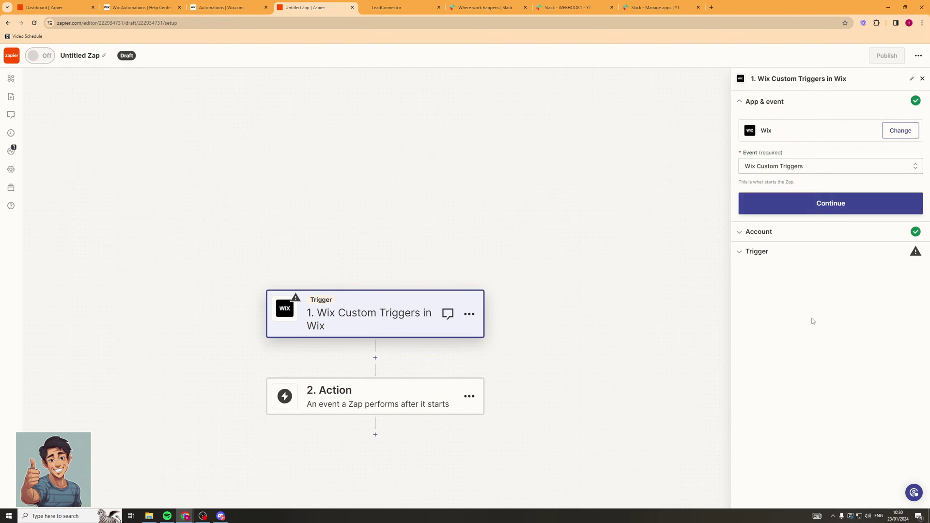
{"action": "left_click", "coordinate": [830, 210]}
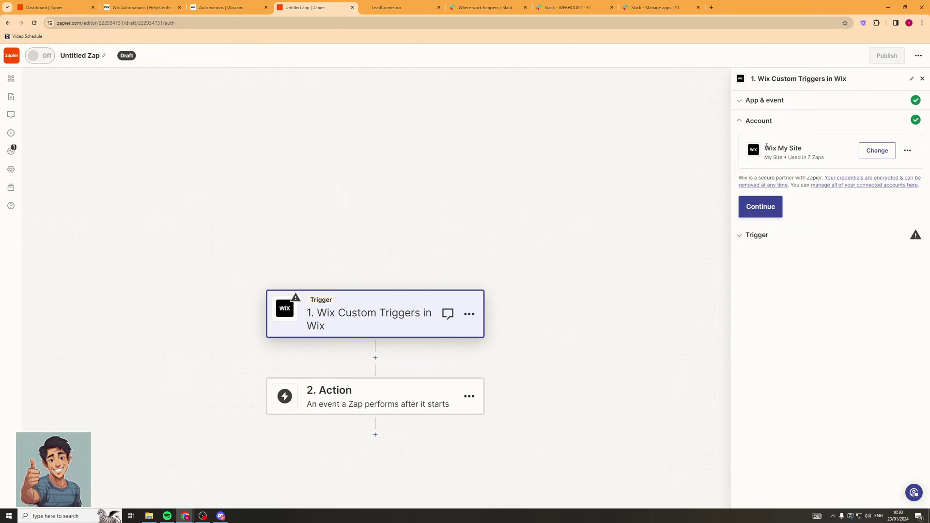
{"action": "left_click", "coordinate": [760, 206]}
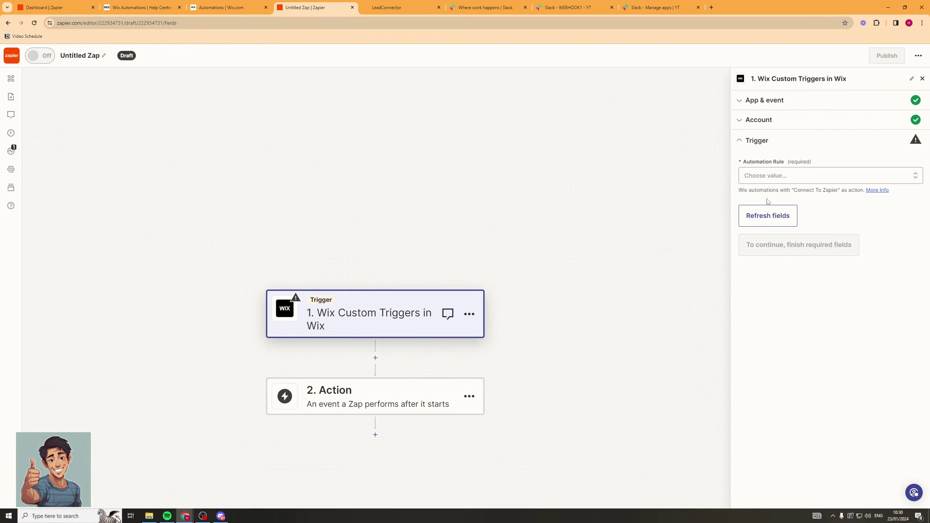
{"action": "left_click", "coordinate": [784, 176]}
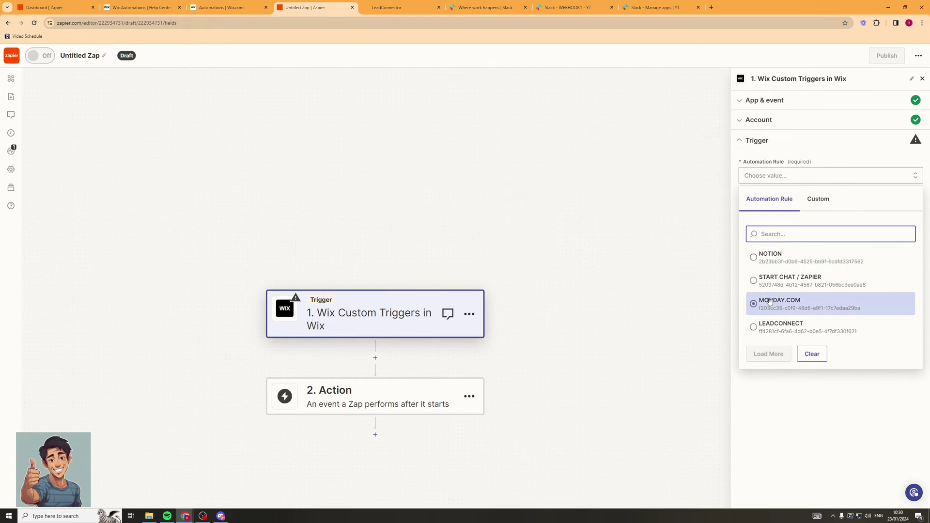
{"action": "left_click", "coordinate": [779, 305]}
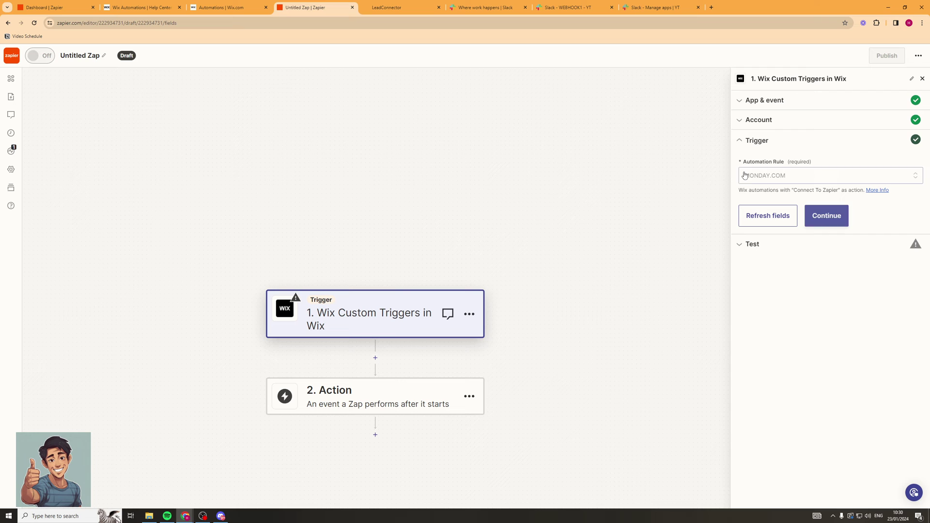
{"action": "left_click", "coordinate": [834, 218]}
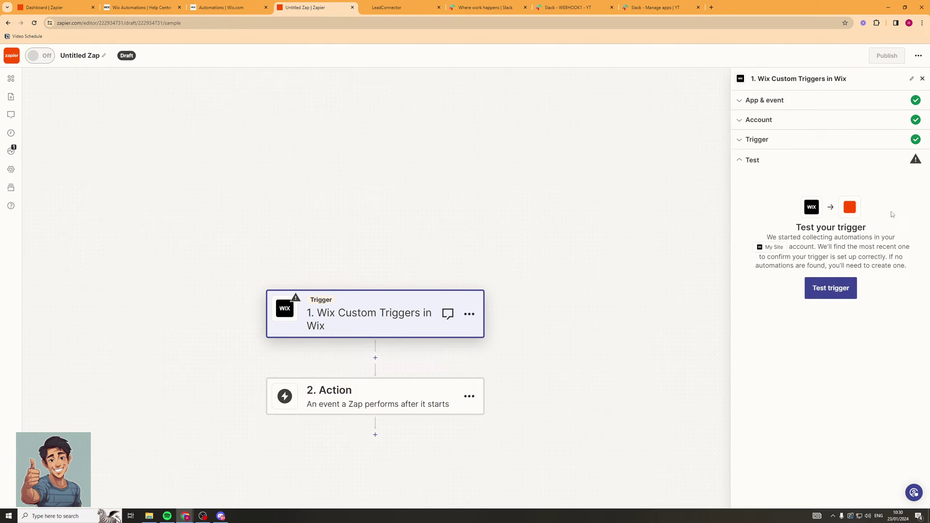
Test the trigger and continue with the fetched automation A record.
{"action": "left_click", "coordinate": [837, 291]}
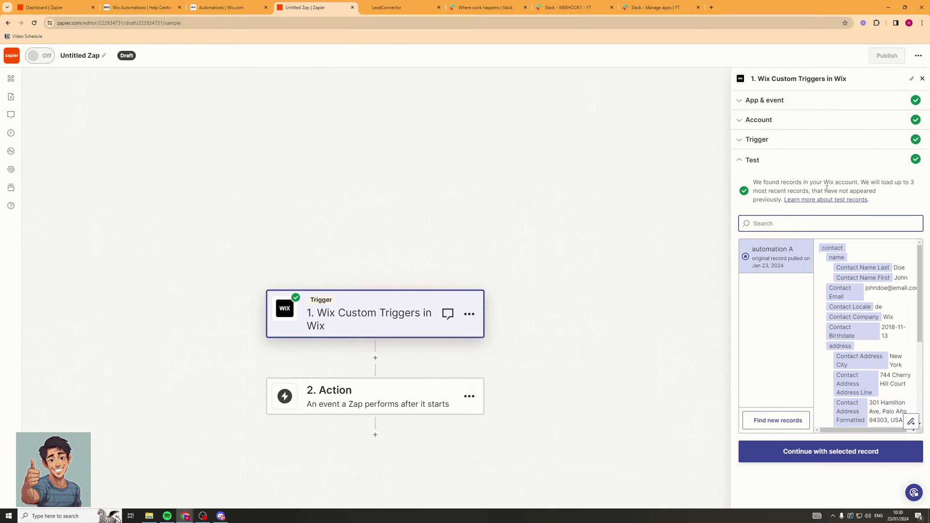
{"action": "scroll", "coordinate": [867, 300], "scroll_direction": "down", "scroll_amount": 2}
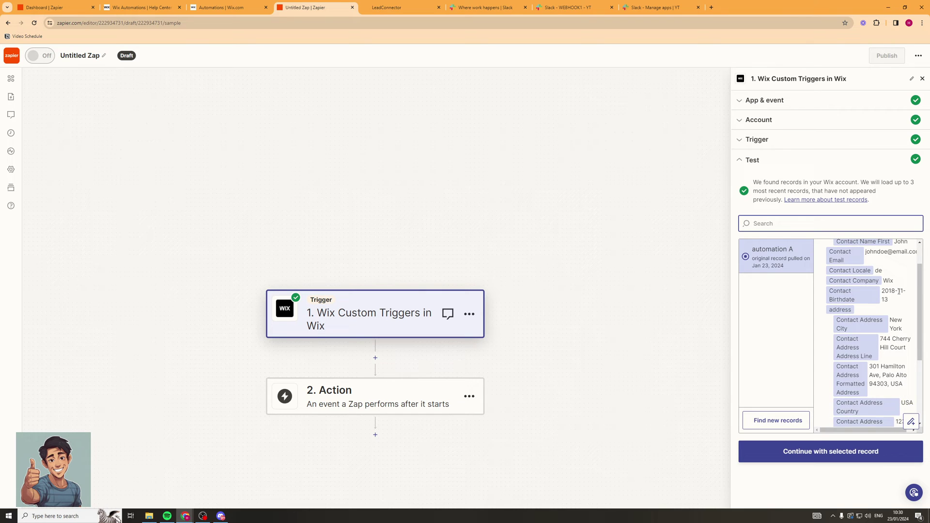
{"action": "scroll", "coordinate": [871, 277], "scroll_direction": "up", "scroll_amount": 2}
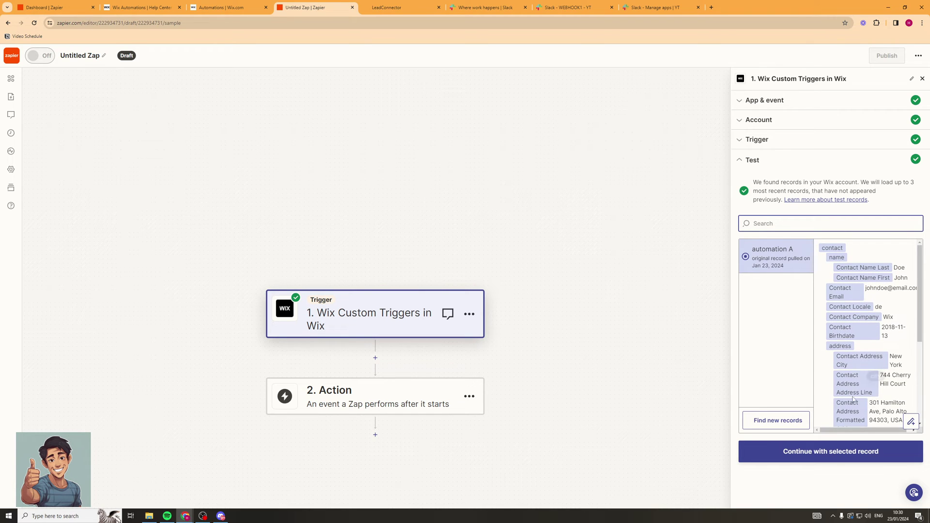
{"action": "left_click", "coordinate": [816, 458]}
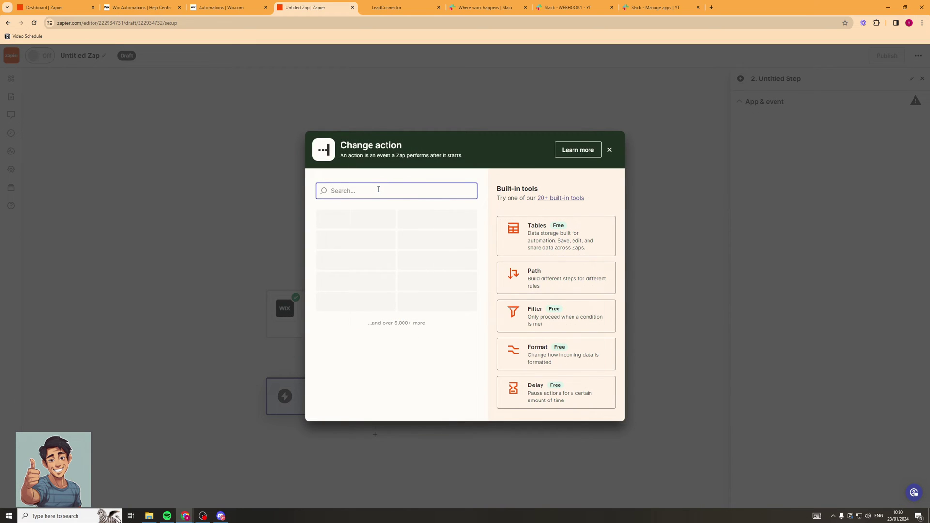
Search for 'monday' and choose monday.com as the action app.
{"action": "type", "text": "monday"}
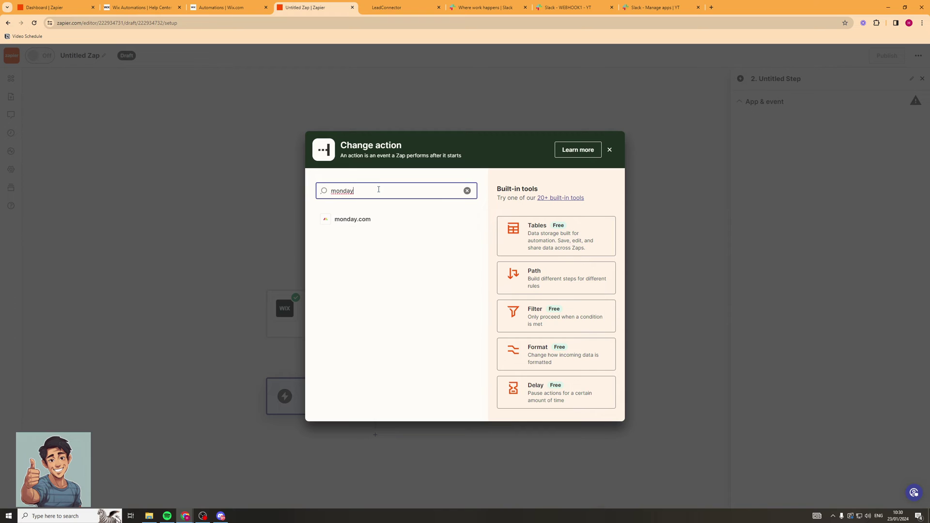
{"action": "left_click", "coordinate": [364, 218]}
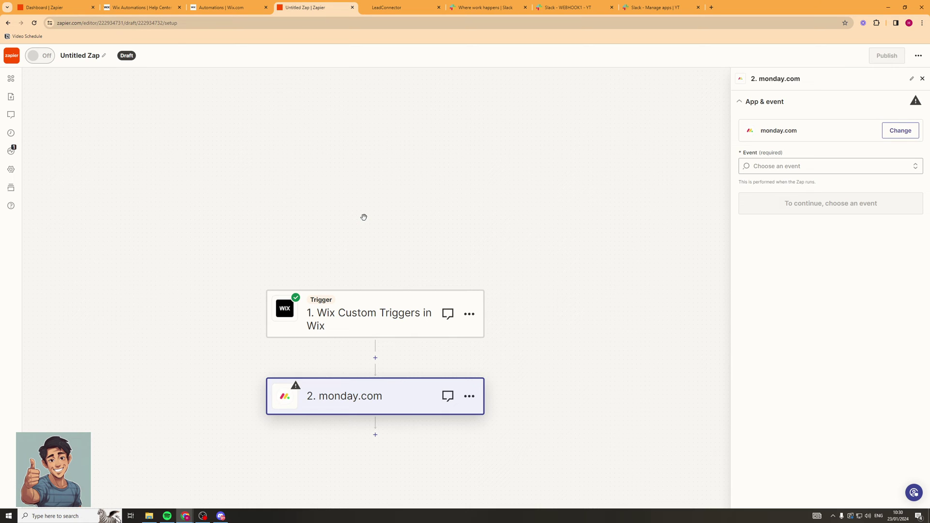
Choose Create Item as the monday.com event and begin signing in to a monday.com account.
{"action": "left_click", "coordinate": [805, 167]}
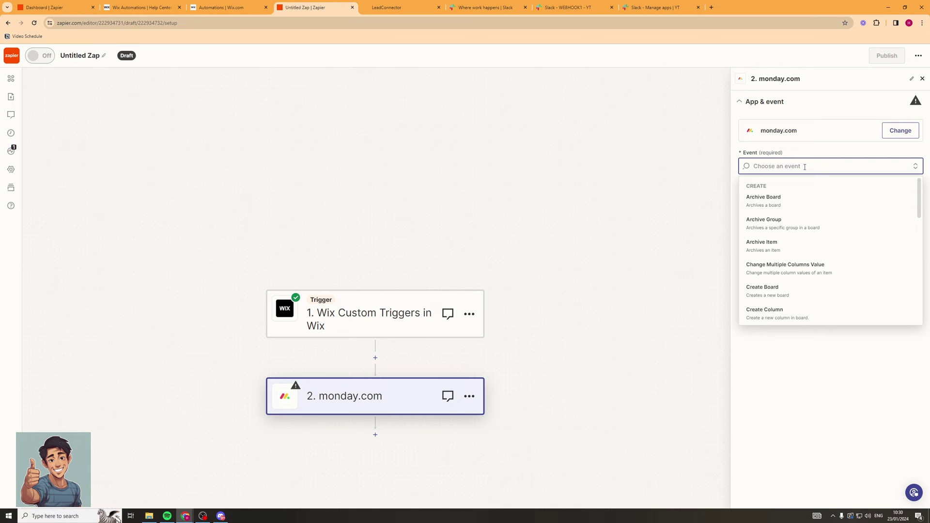
{"action": "scroll", "coordinate": [809, 225], "scroll_direction": "down", "scroll_amount": 3}
{"action": "scroll", "coordinate": [799, 249], "scroll_direction": "up", "scroll_amount": 3}
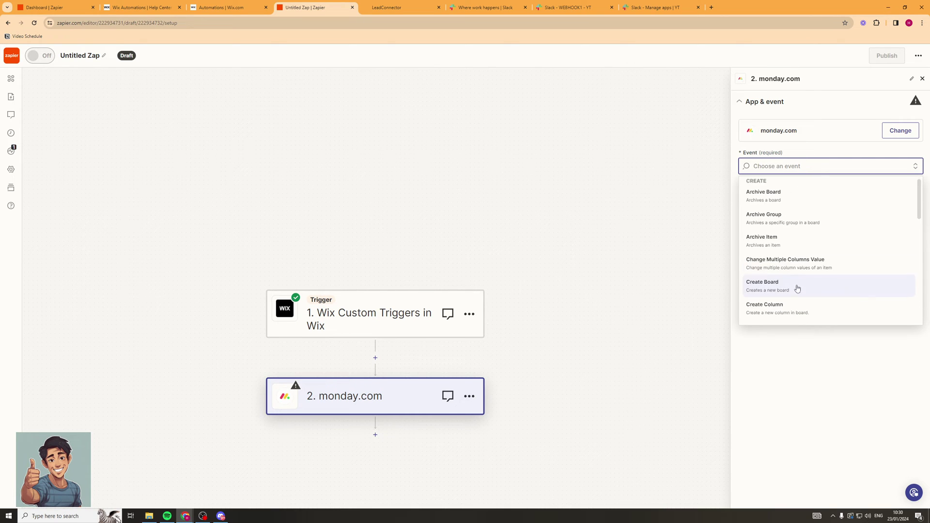
{"action": "scroll", "coordinate": [791, 230], "scroll_direction": "down", "scroll_amount": 4}
{"action": "scroll", "coordinate": [787, 240], "scroll_direction": "up", "scroll_amount": 4}
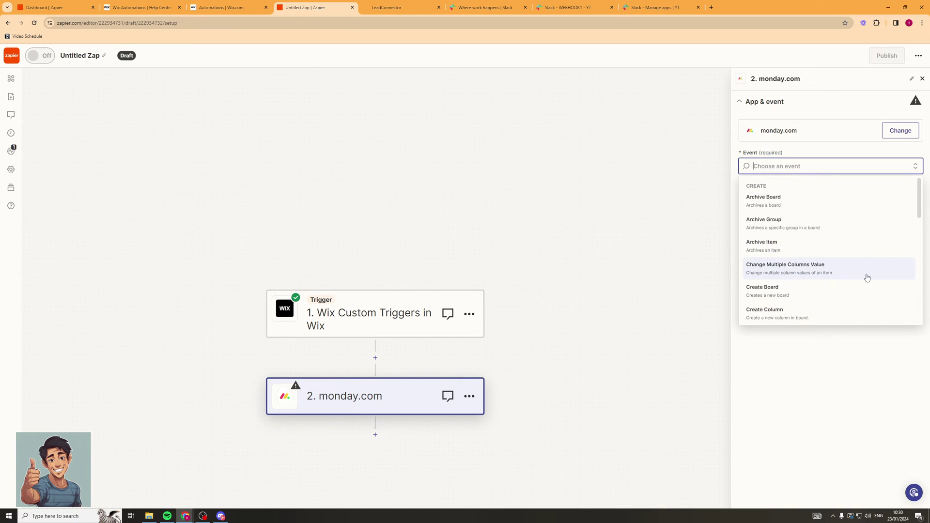
{"action": "scroll", "coordinate": [842, 277], "scroll_direction": "down", "scroll_amount": 1}
{"action": "scroll", "coordinate": [794, 260], "scroll_direction": "down", "scroll_amount": 1}
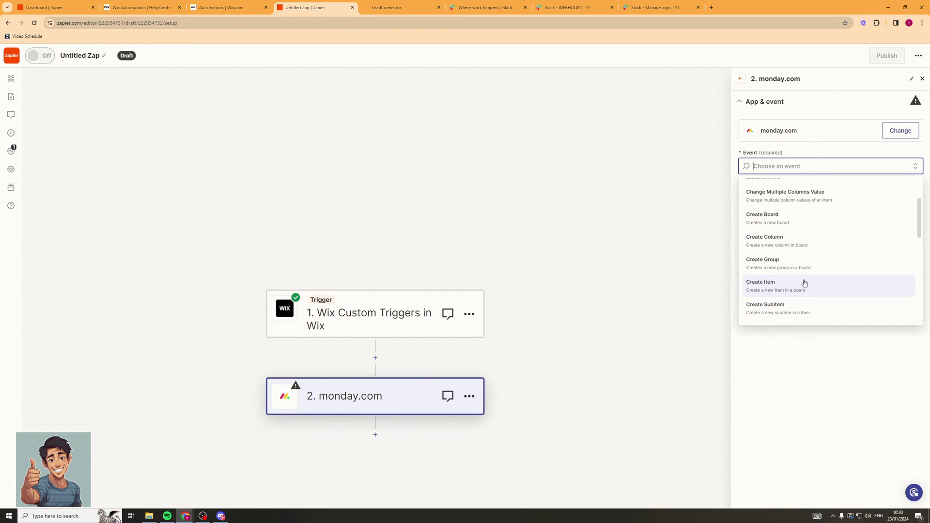
{"action": "scroll", "coordinate": [800, 287], "scroll_direction": "down", "scroll_amount": 4}
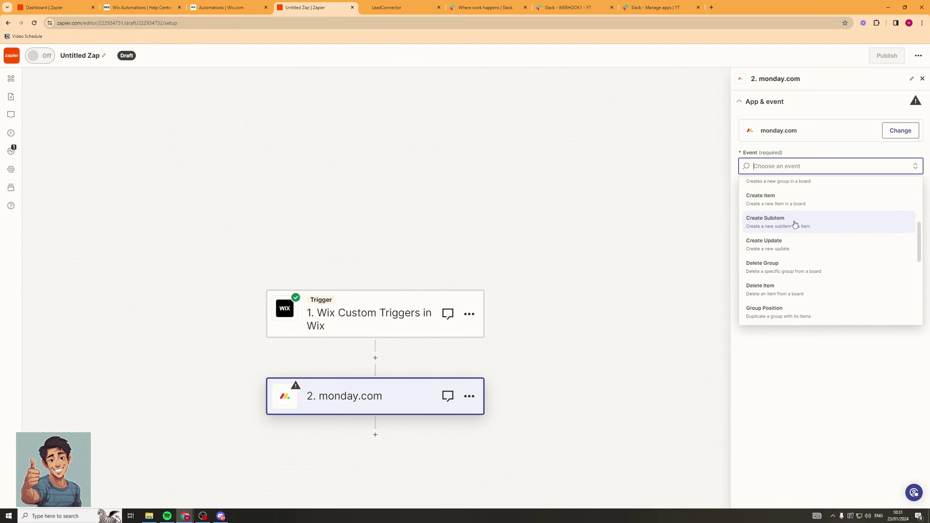
{"action": "scroll", "coordinate": [794, 271], "scroll_direction": "down", "scroll_amount": 3}
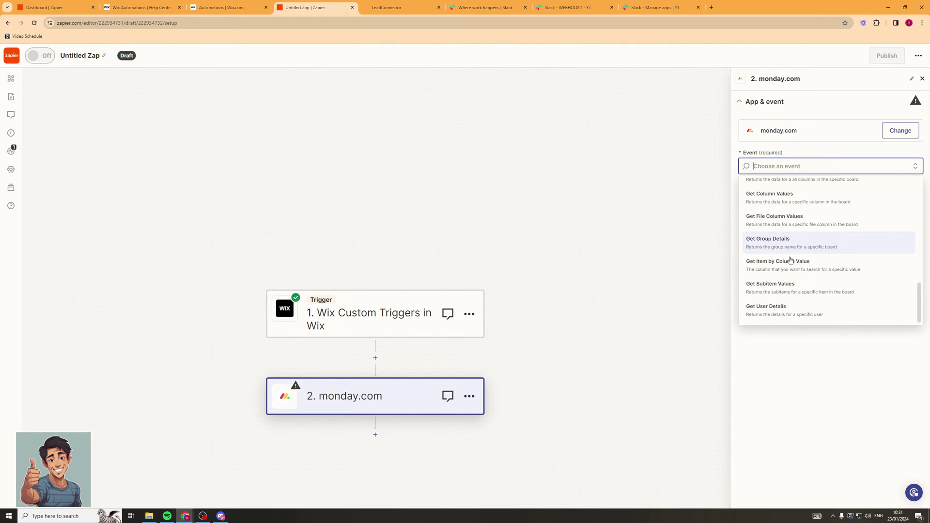
{"action": "scroll", "coordinate": [817, 292], "scroll_direction": "up", "scroll_amount": 6}
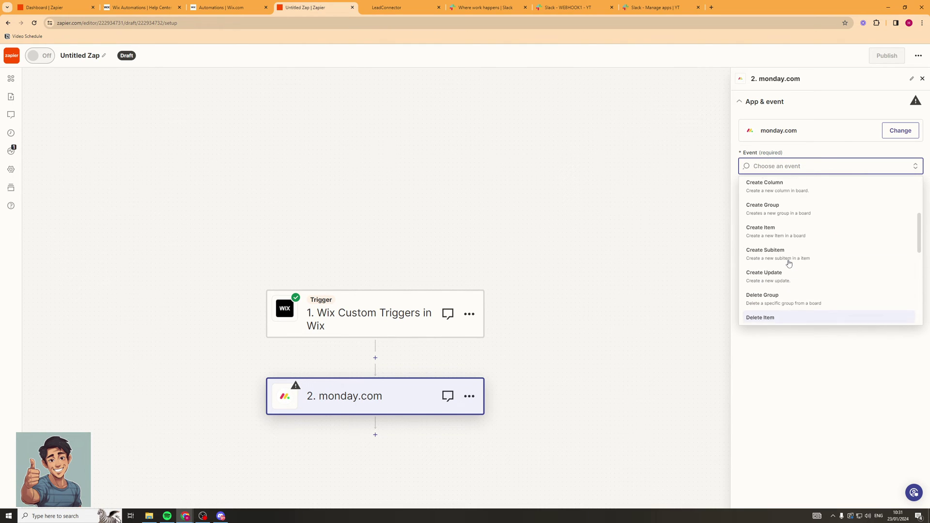
{"action": "left_click", "coordinate": [787, 232]}
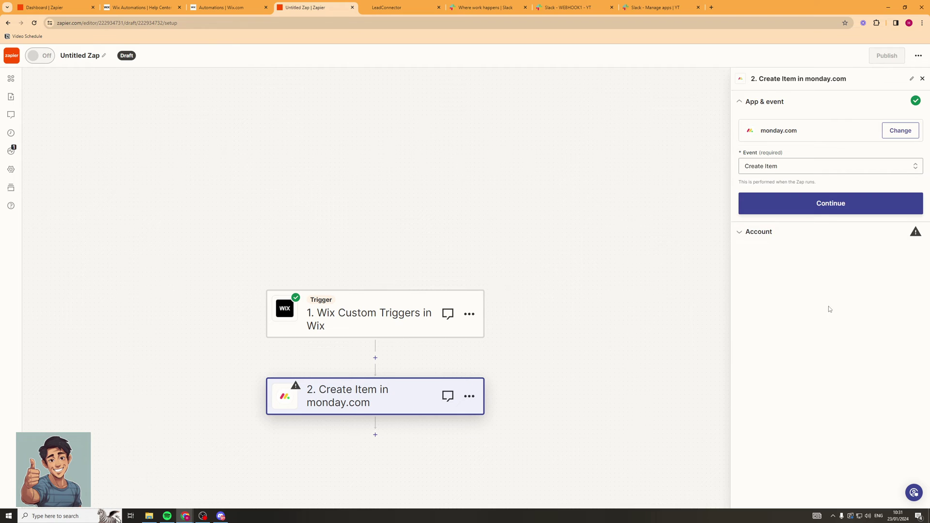
{"action": "left_click", "coordinate": [816, 206]}
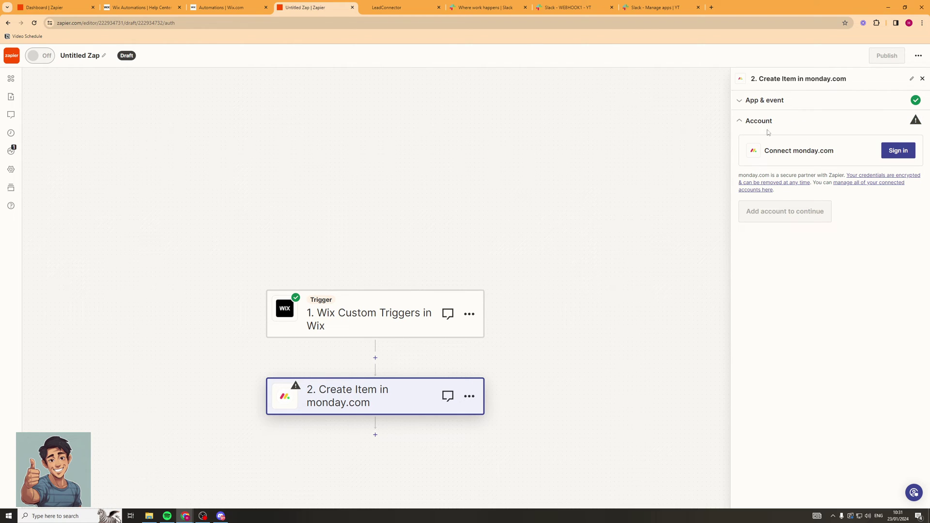
{"action": "left_click", "coordinate": [891, 147]}
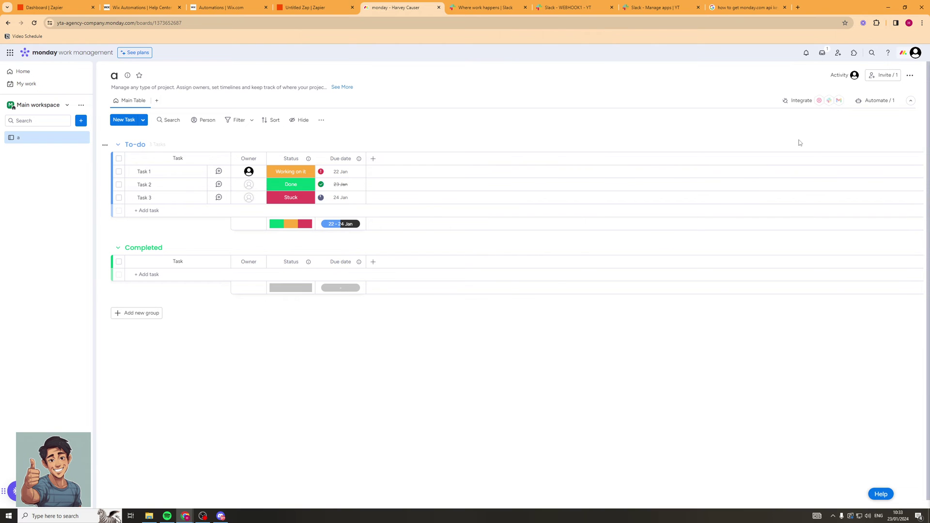
Go to monday.com Administration > API to get the account's API token.
{"action": "left_click", "coordinate": [915, 52]}
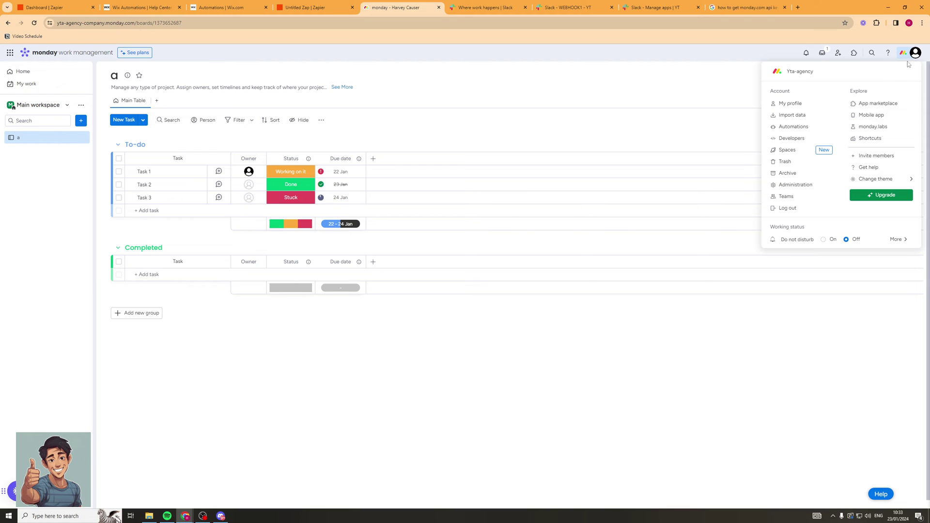
{"action": "left_click", "coordinate": [795, 185]}
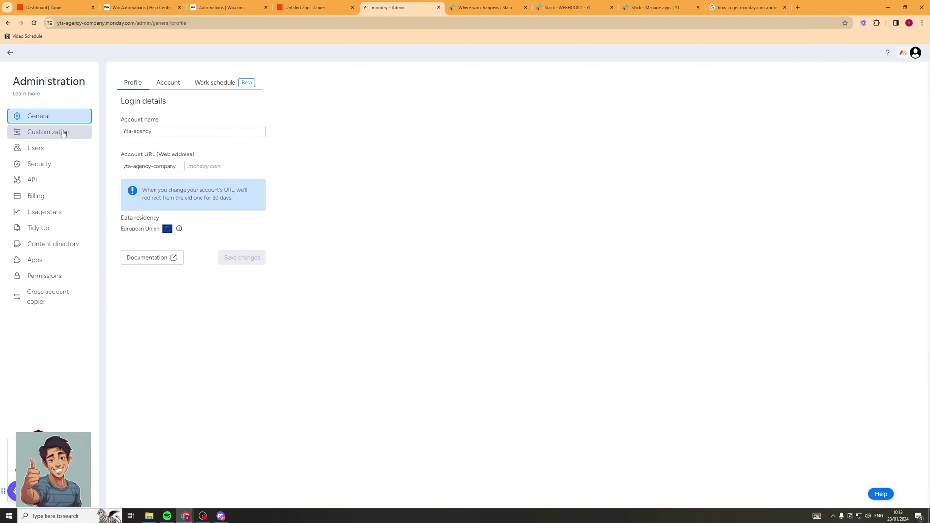
{"action": "left_click", "coordinate": [48, 181]}
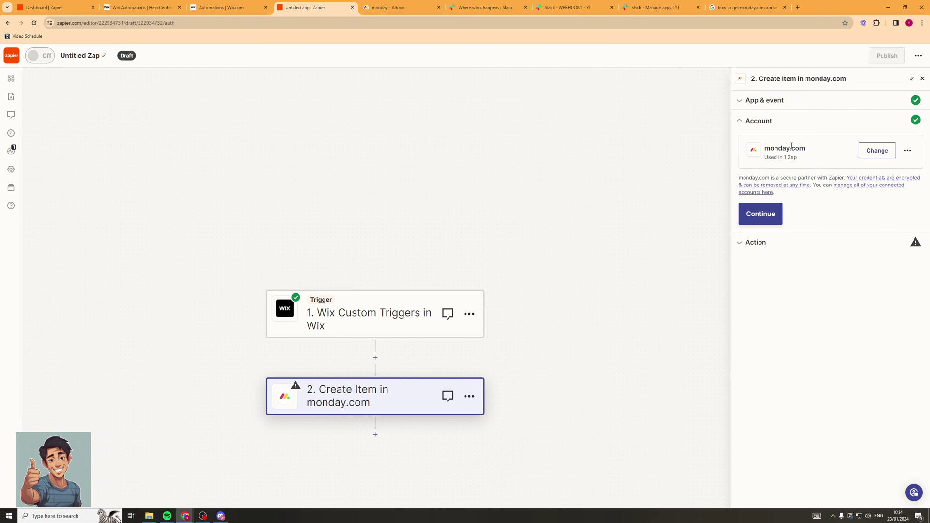
Point the action at board 'a' and its To-do group.
{"action": "left_click", "coordinate": [781, 220]}
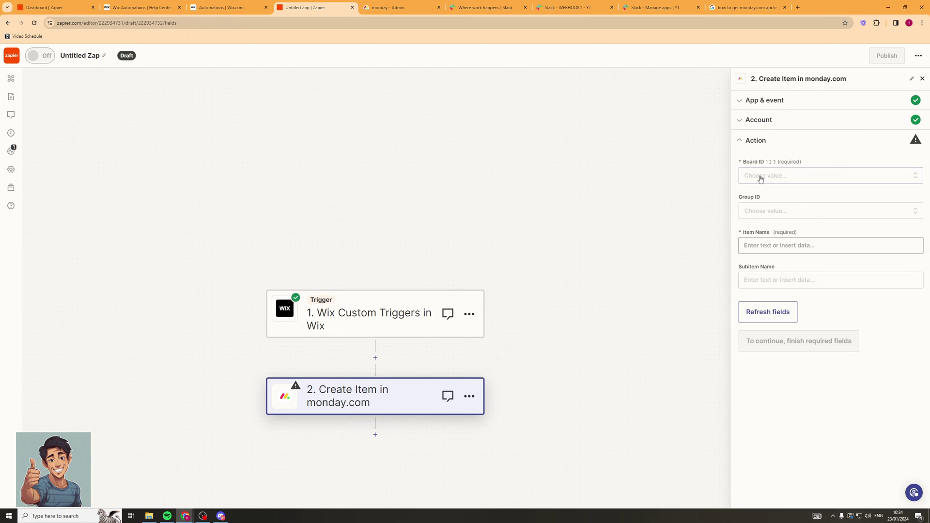
{"action": "left_click", "coordinate": [761, 179]}
{"action": "left_click", "coordinate": [759, 259]}
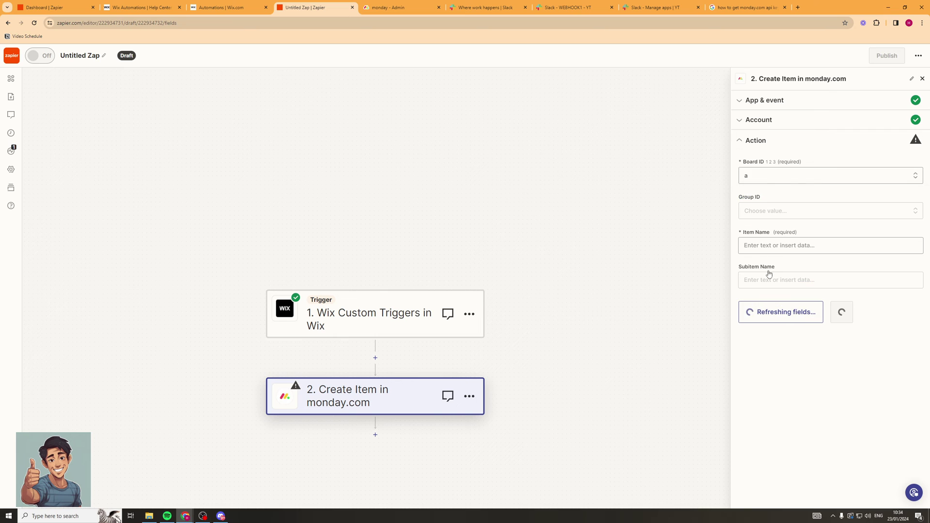
{"action": "left_click", "coordinate": [785, 211]}
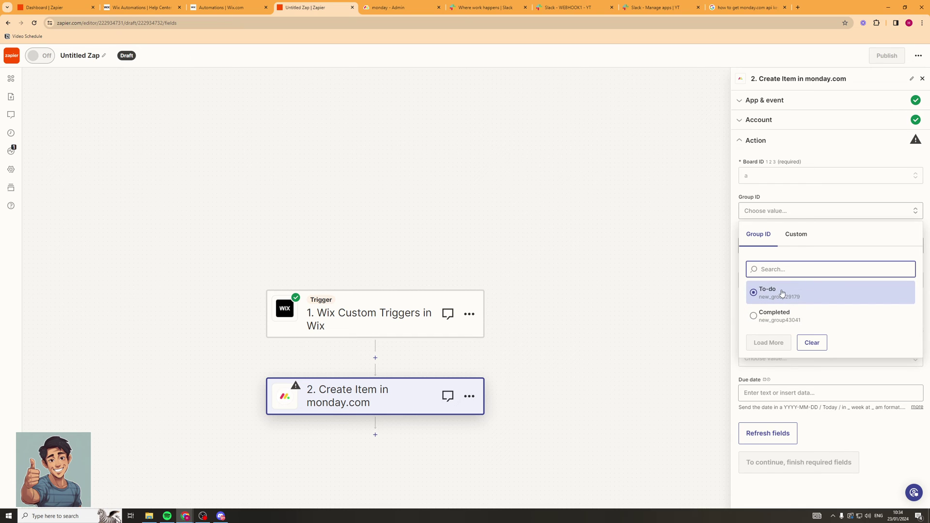
{"action": "left_click", "coordinate": [782, 293]}
Set Item Name to the Wix Name field followed by 'NEW ITEM'.
{"action": "left_click", "coordinate": [757, 245]}
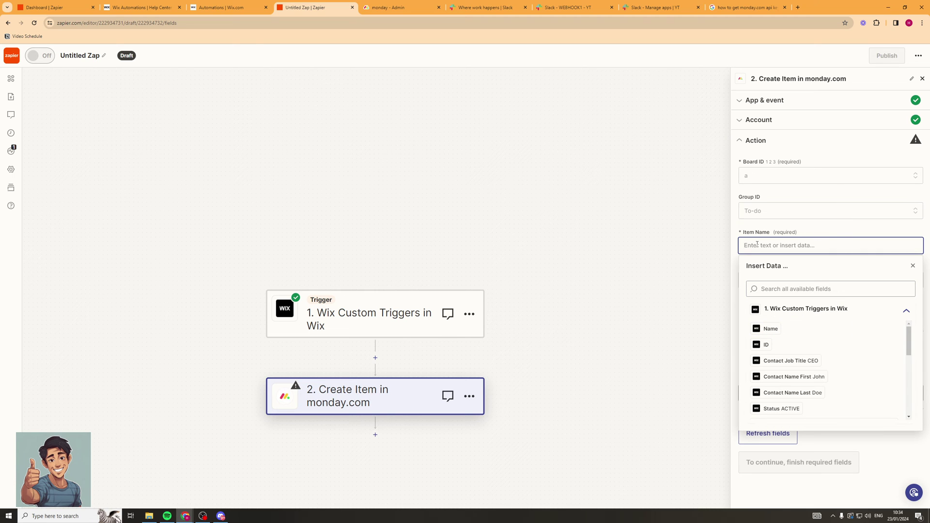
{"action": "scroll", "coordinate": [779, 354], "scroll_direction": "down", "scroll_amount": 3}
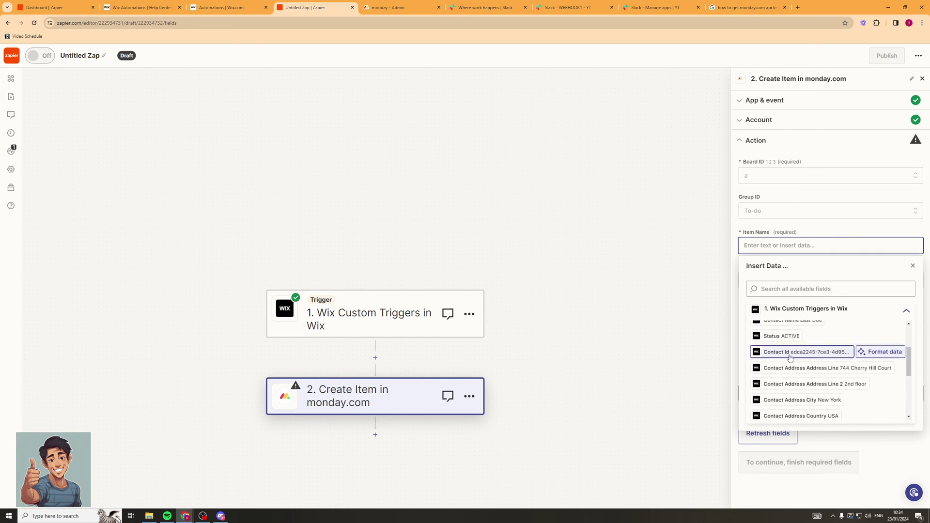
{"action": "scroll", "coordinate": [782, 346], "scroll_direction": "up", "scroll_amount": 3}
{"action": "scroll", "coordinate": [792, 341], "scroll_direction": "down", "scroll_amount": 3}
{"action": "scroll", "coordinate": [792, 341], "scroll_direction": "up", "scroll_amount": 4}
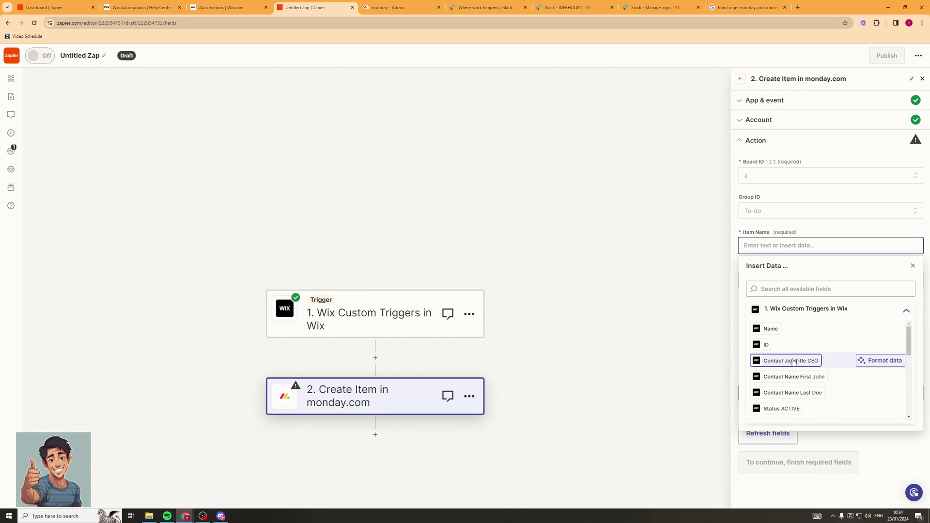
{"action": "left_click", "coordinate": [787, 332]}
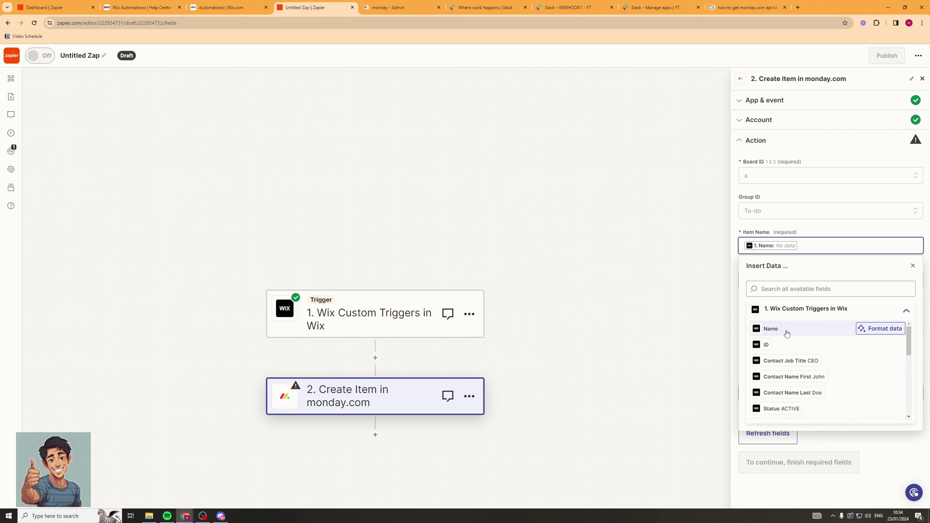
{"action": "left_click", "coordinate": [816, 245]}
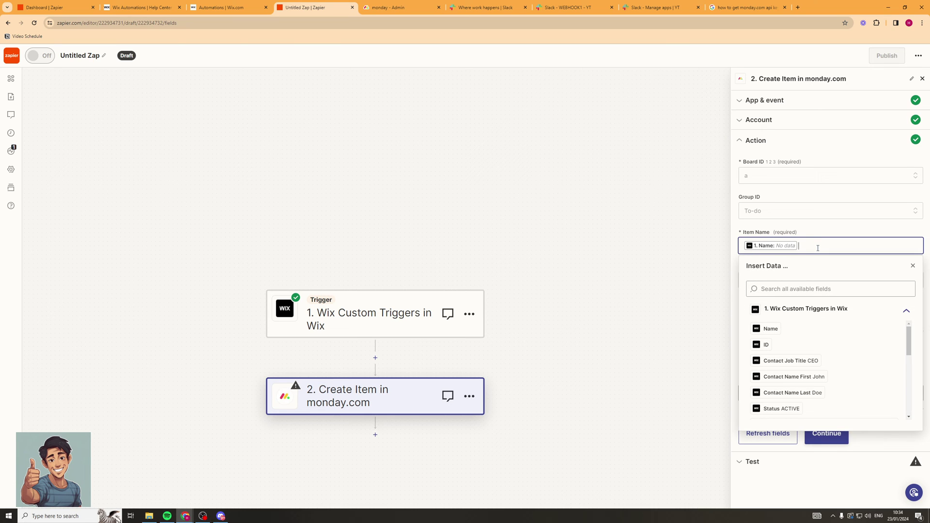
{"action": "type", "text": "NEW ITEM"}
{"action": "left_click", "coordinate": [810, 234]}
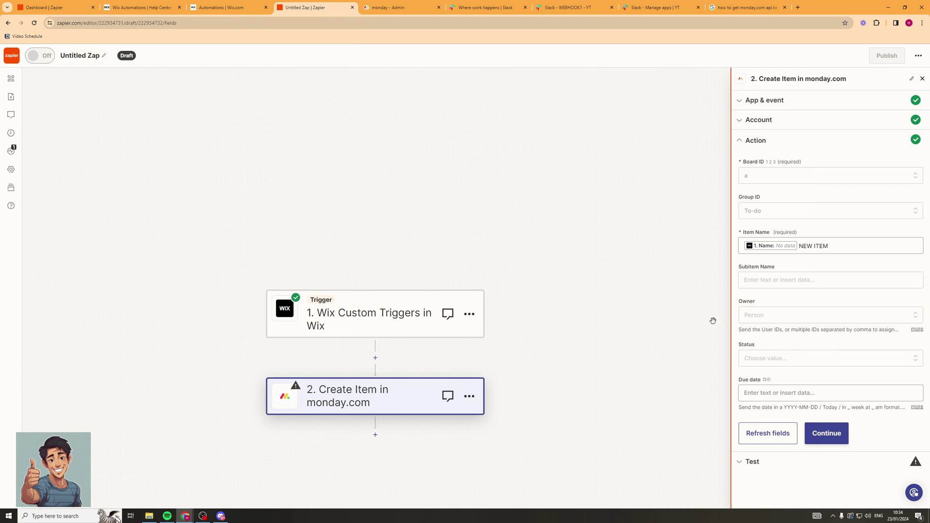
Set the new item's Status to Not Started.
{"action": "left_click", "coordinate": [806, 358]}
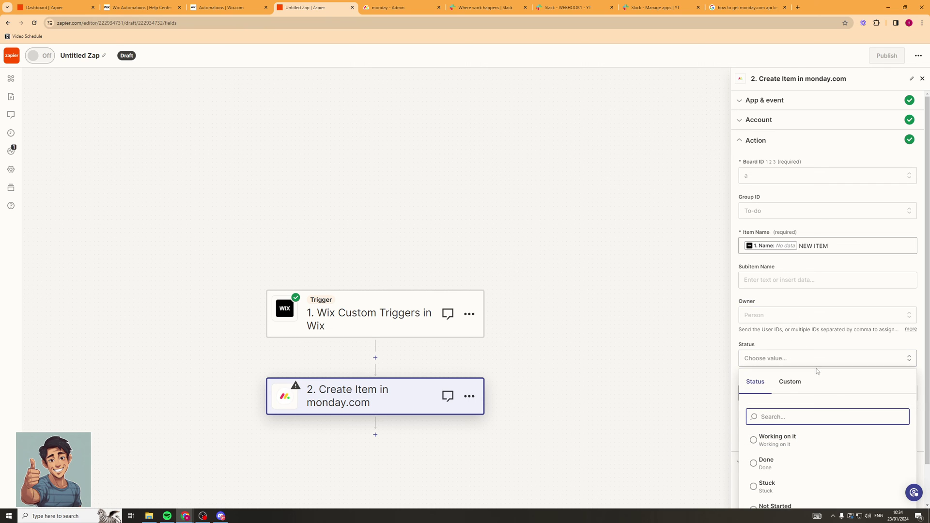
{"action": "scroll", "coordinate": [797, 459], "scroll_direction": "down", "scroll_amount": 1}
{"action": "left_click", "coordinate": [780, 477]}
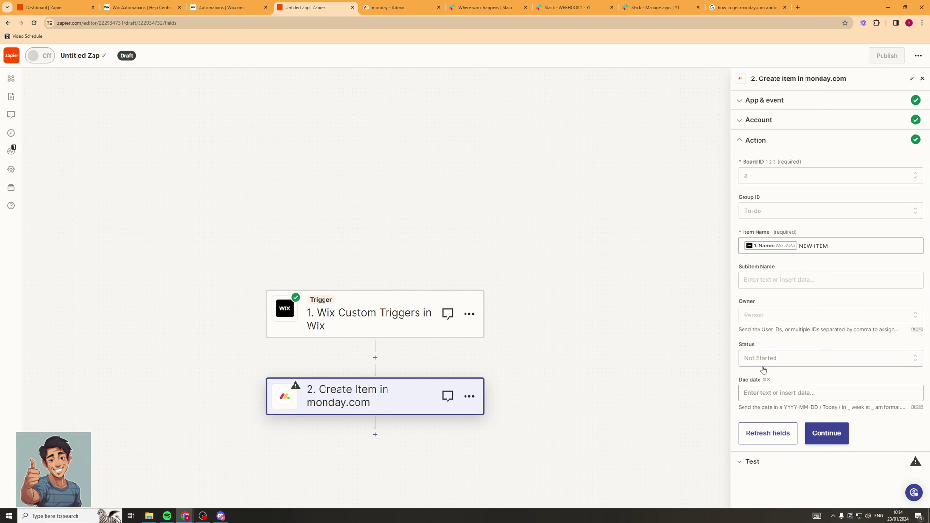
Set the Due date to 'in 1 week' using the format hint's example.
{"action": "left_click", "coordinate": [786, 394]}
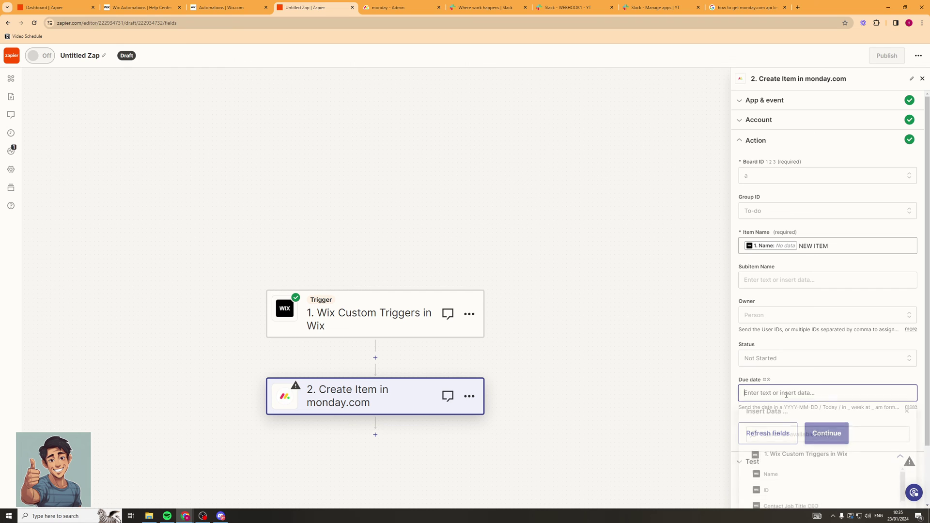
{"action": "left_click", "coordinate": [799, 373]}
{"action": "left_click", "coordinate": [917, 407]}
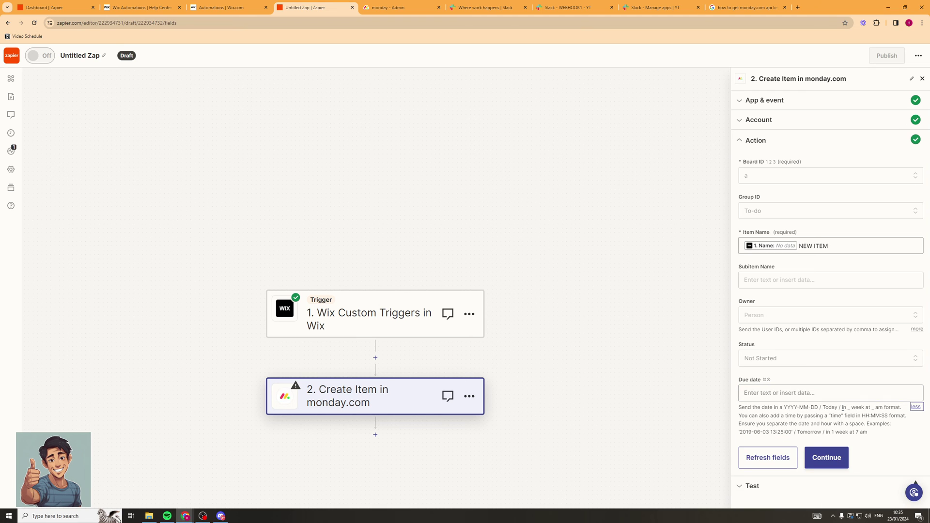
{"action": "left_click_drag", "start_coordinate": [843, 409], "coordinate": [767, 396]}
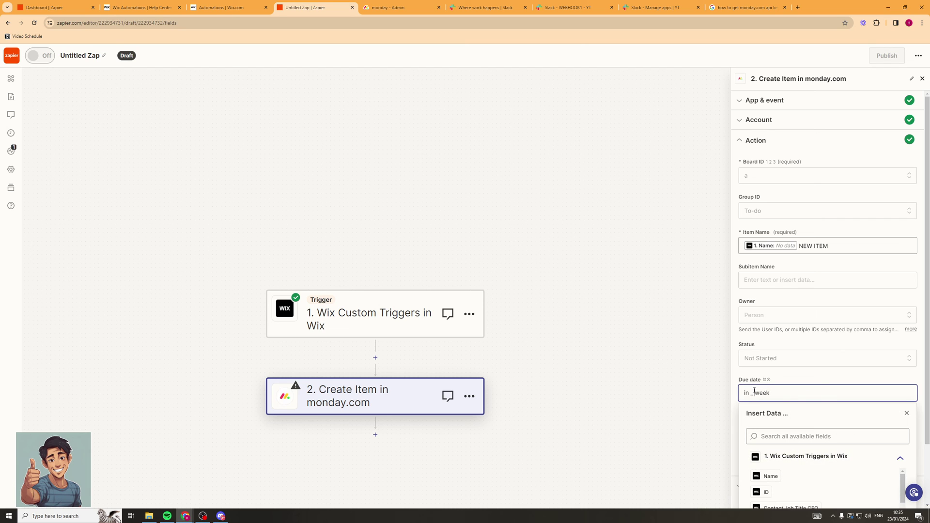
{"action": "key", "text": "BackSpace"}
{"action": "type", "text": "1"}
{"action": "left_click", "coordinate": [794, 377]}
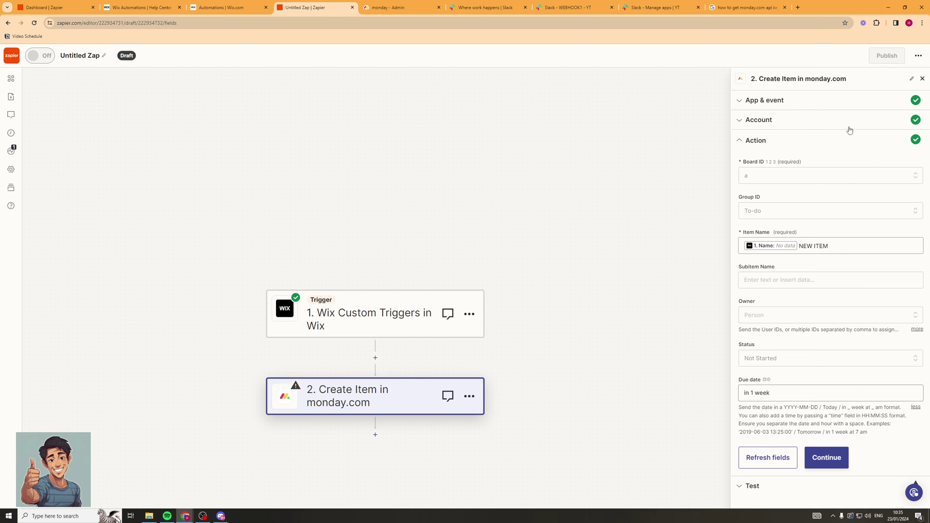
Test the monday.com Create Item step, sending a sample item successfully, then close its panel.
{"action": "left_click", "coordinate": [834, 459]}
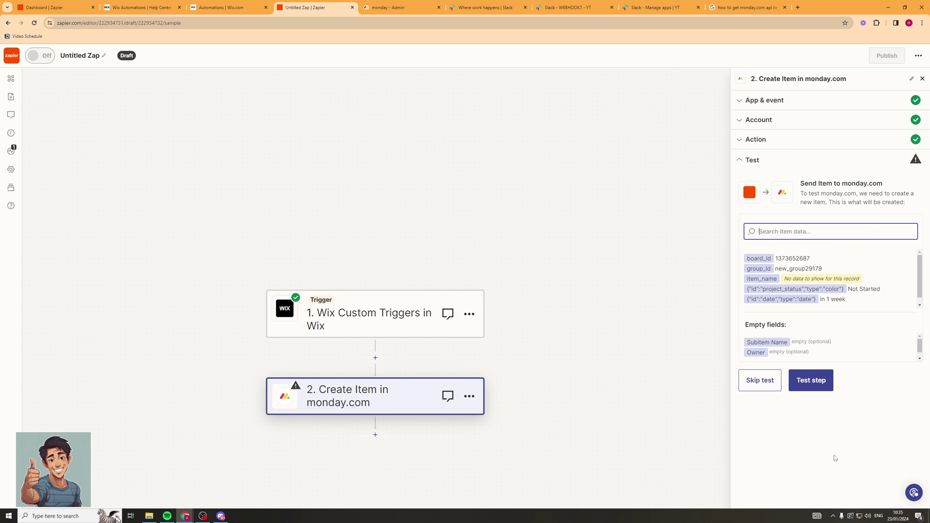
{"action": "left_click", "coordinate": [810, 382]}
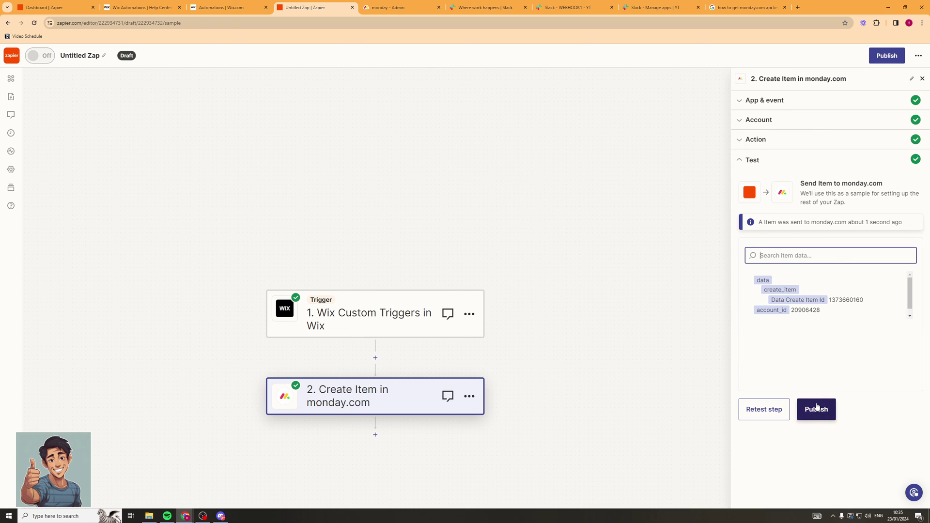
{"action": "left_click", "coordinate": [647, 277]}
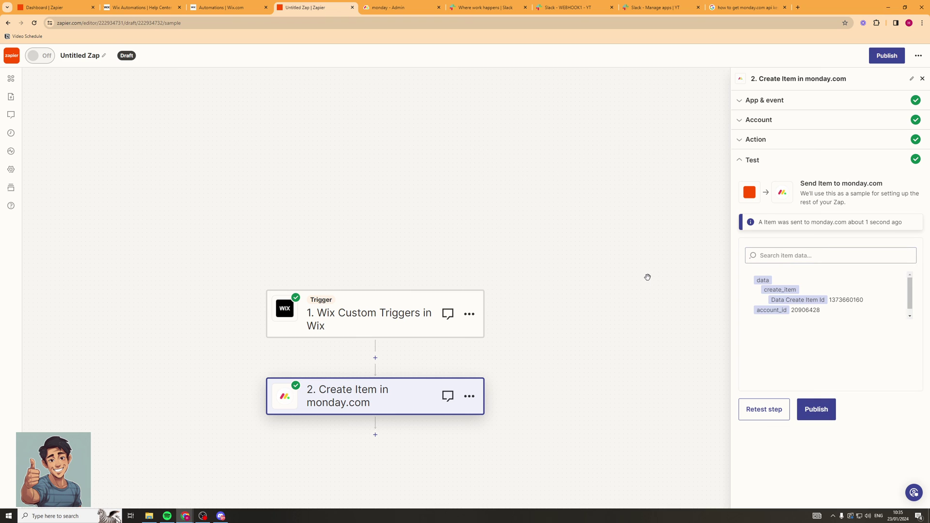
{"action": "left_click", "coordinate": [922, 79]}
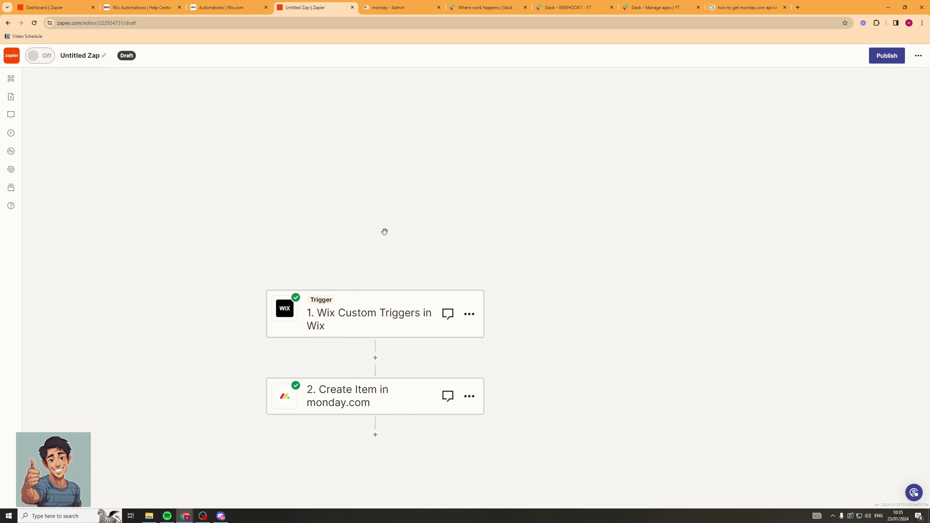
On monday.com board a, expand NEW ITEM's subitems in To-do, dismissing the new-subitem prompt.
{"action": "key", "text": "ctrl+Tab"}
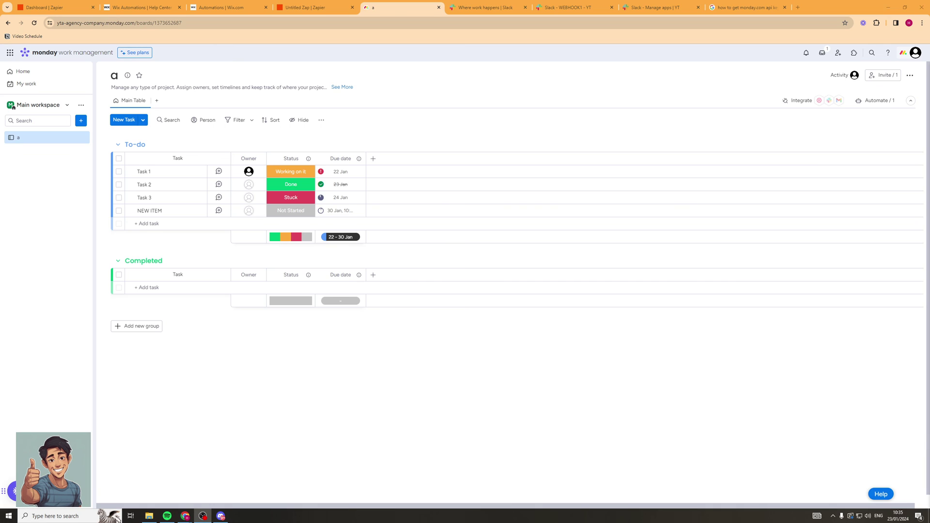
{"action": "left_click", "coordinate": [130, 210]}
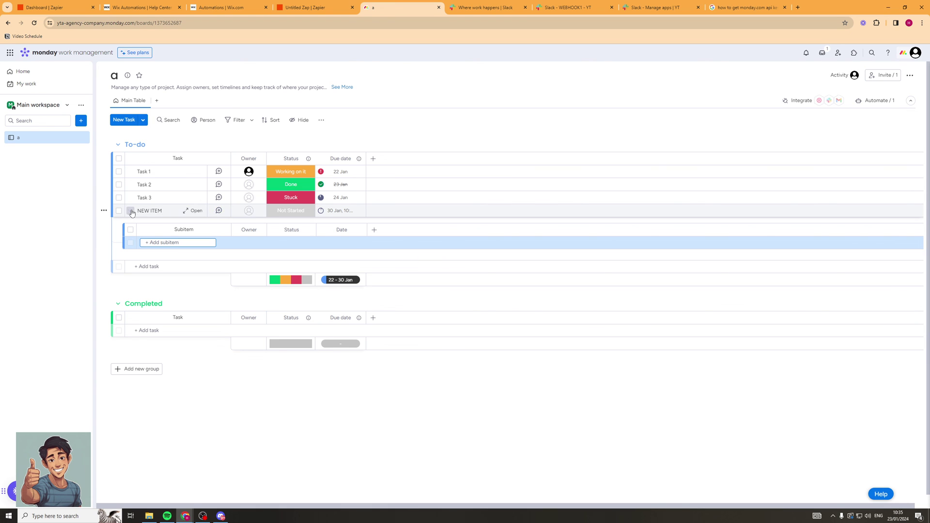
{"action": "left_click", "coordinate": [328, 406]}
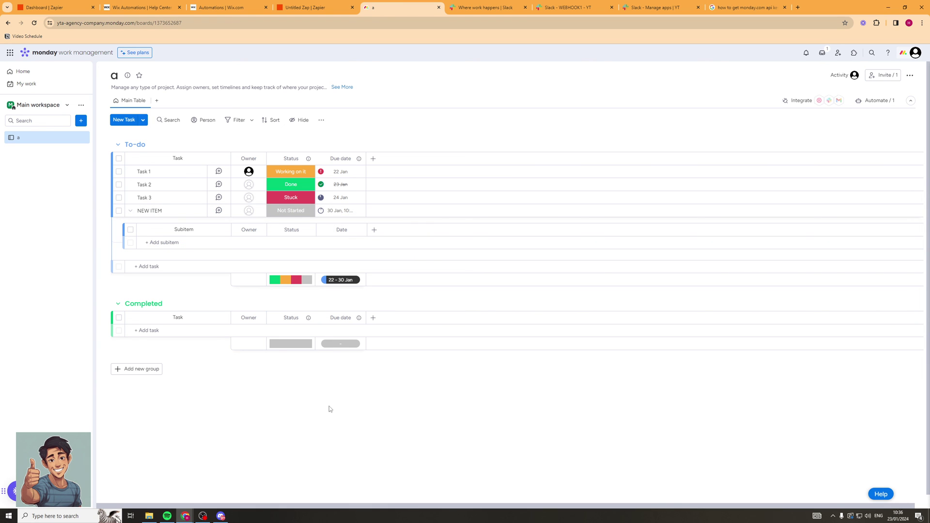